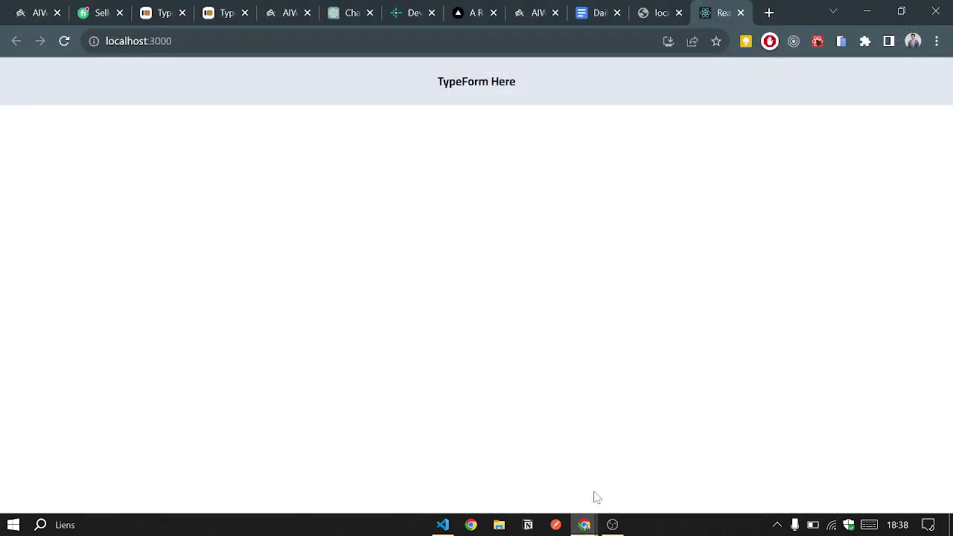
Switch to the Chrome window showing the Typeform workspace with the AIWorxS Contact form.
left_click(647, 439)
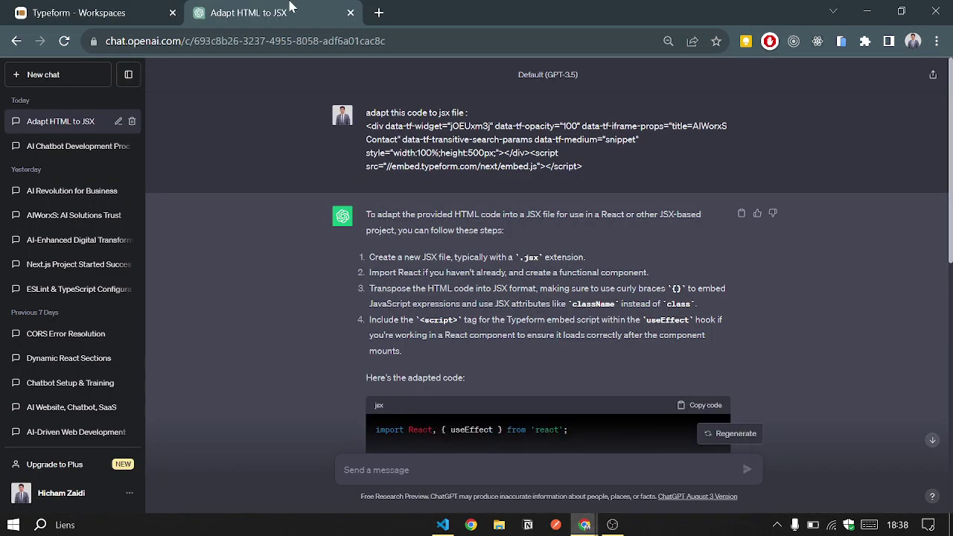
left_click(27, 9)
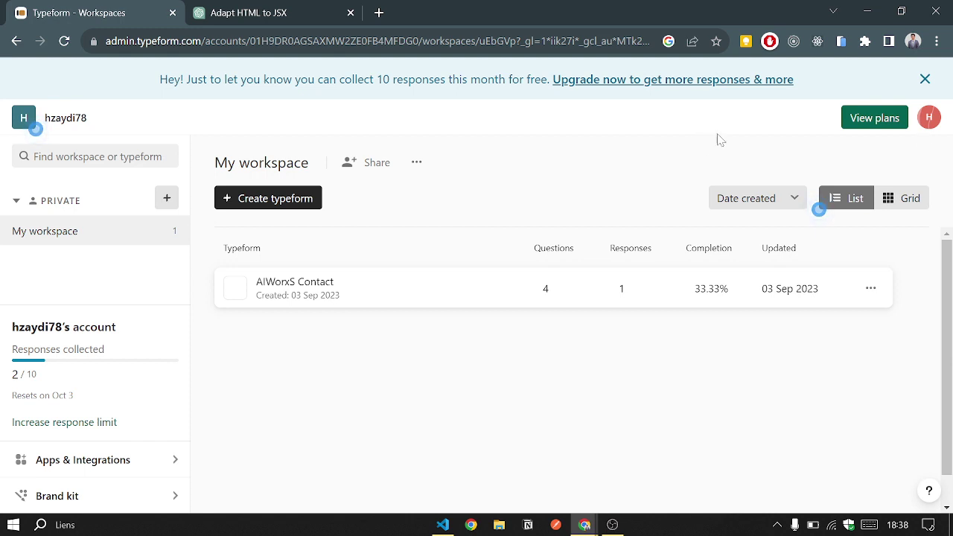
Search Google for typeform in a new tab, go to typeform.com, and reach My forms from the account menu.
left_click(379, 13)
type("typ")
key("Return")
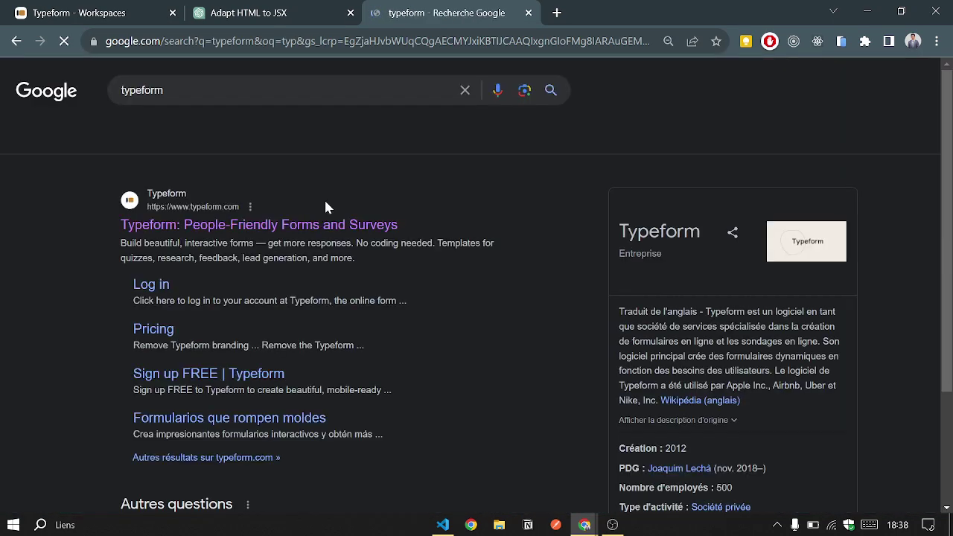
left_click(246, 225)
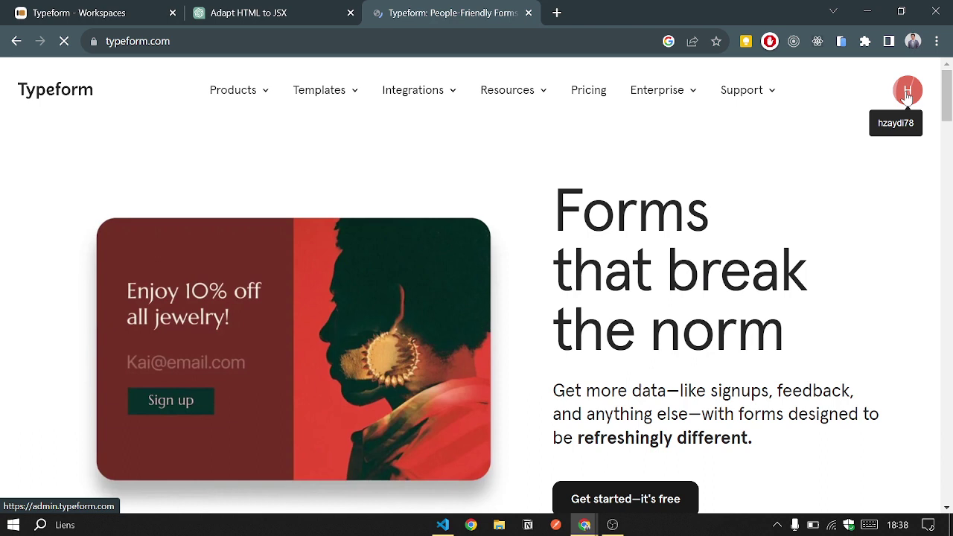
left_click(908, 90)
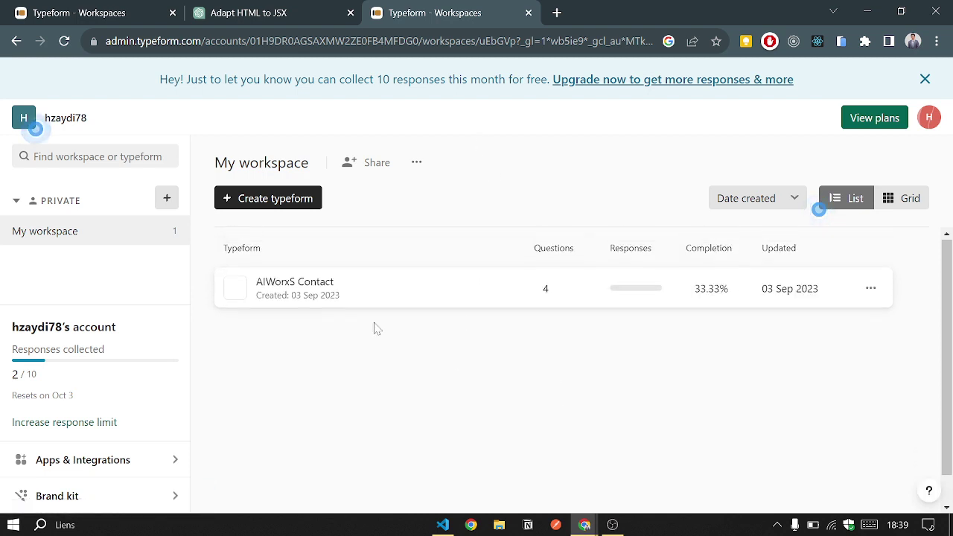
Start a new typeform from scratch and replace the default name with 'Code Blend'.
left_click(274, 205)
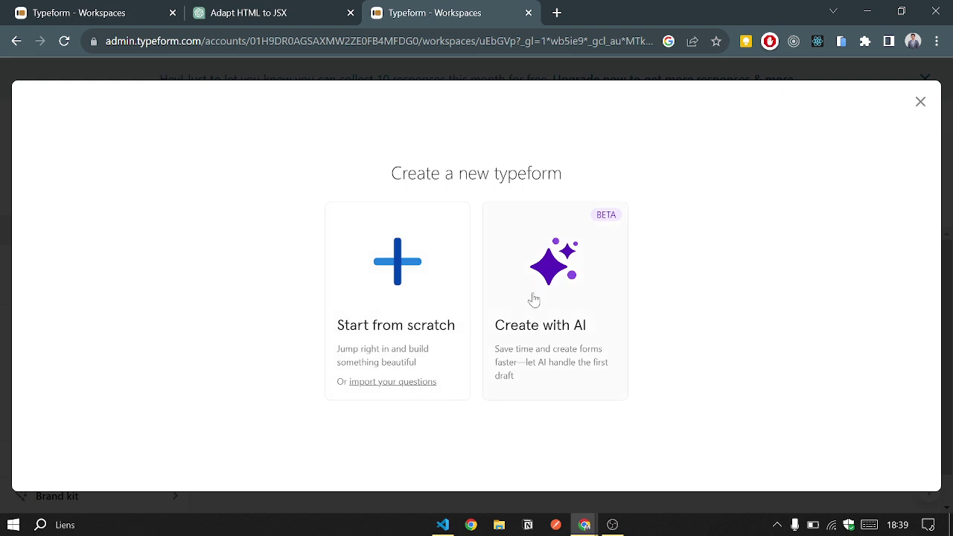
left_click(388, 286)
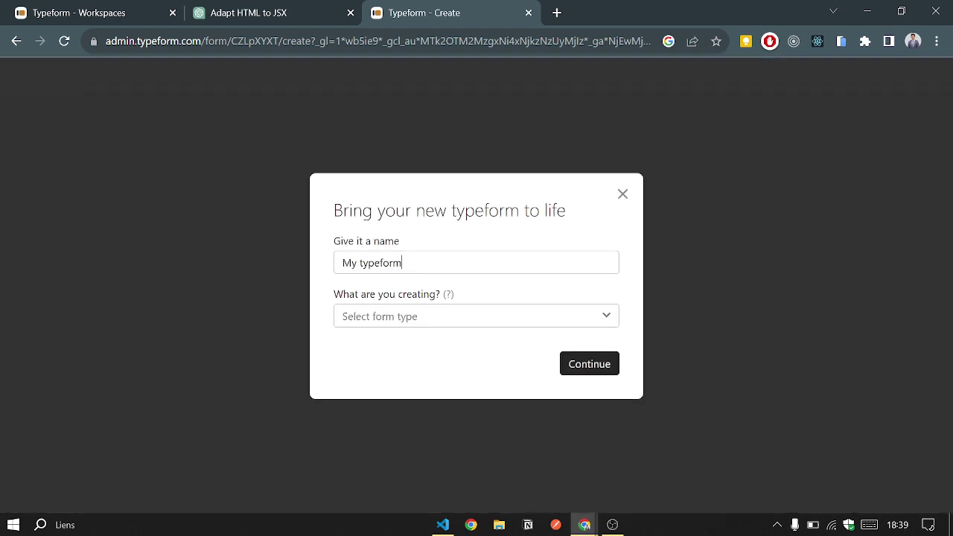
left_click_drag(406, 263, 300, 265)
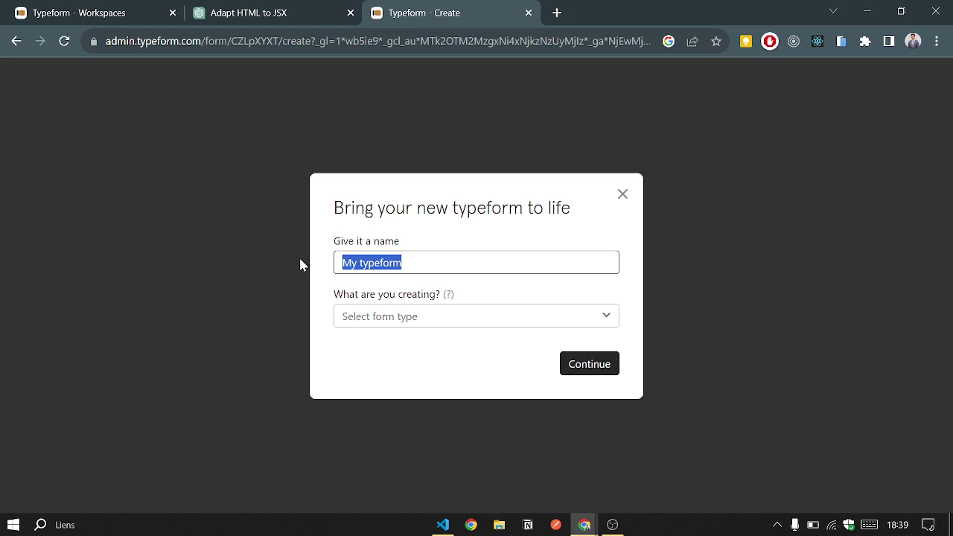
type("Cod")
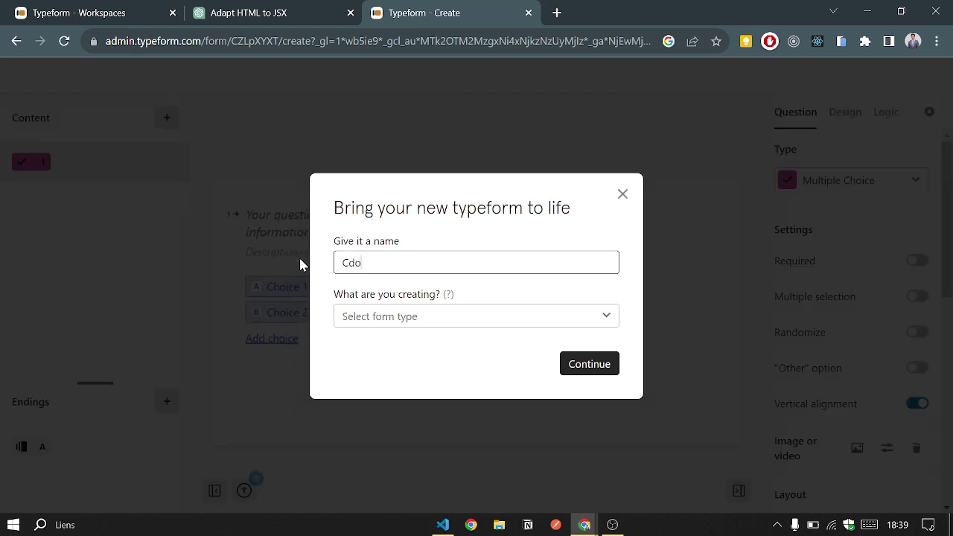
key("BackSpace")
type("de Blen")
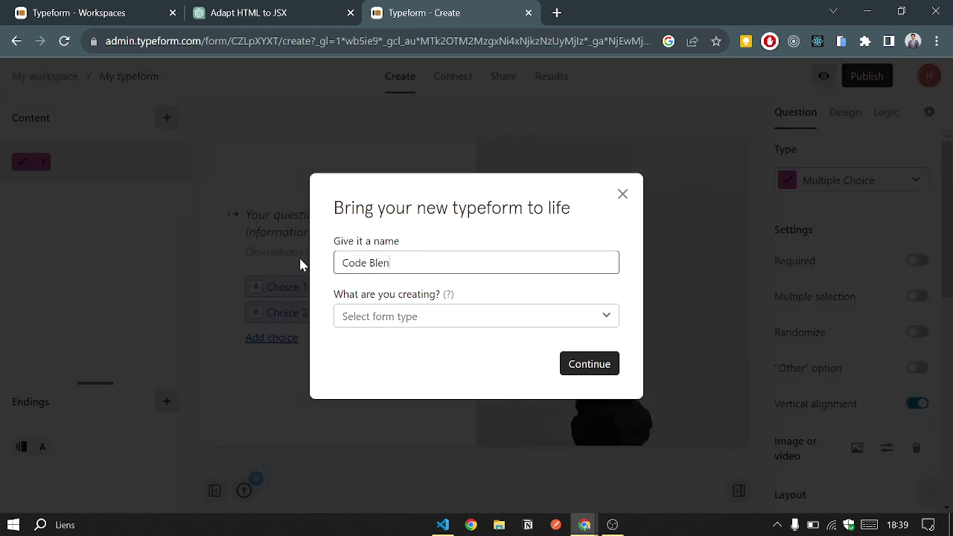
type("d")
Set the form type to Registration form, then go back to extend the form name.
left_click(475, 319)
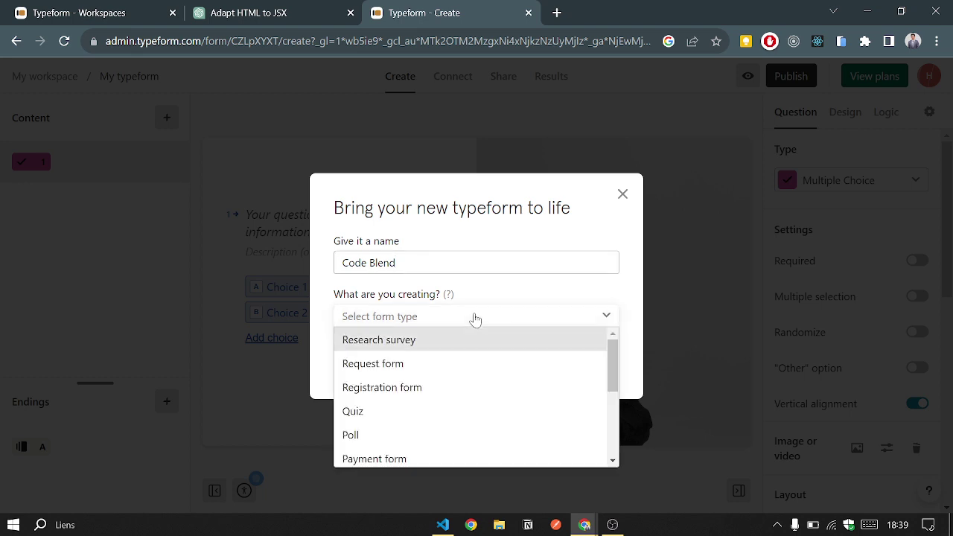
scroll(400, 417, "down", 1)
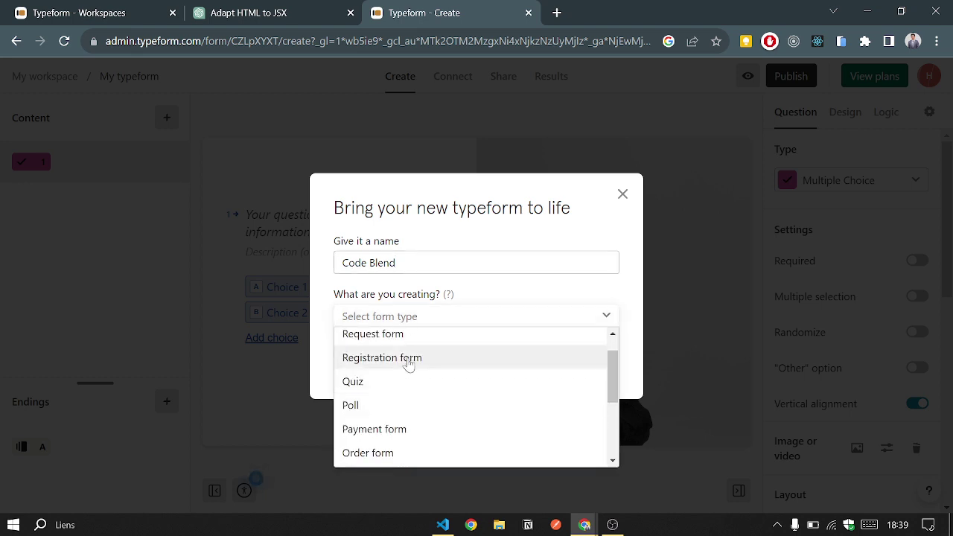
left_click(376, 358)
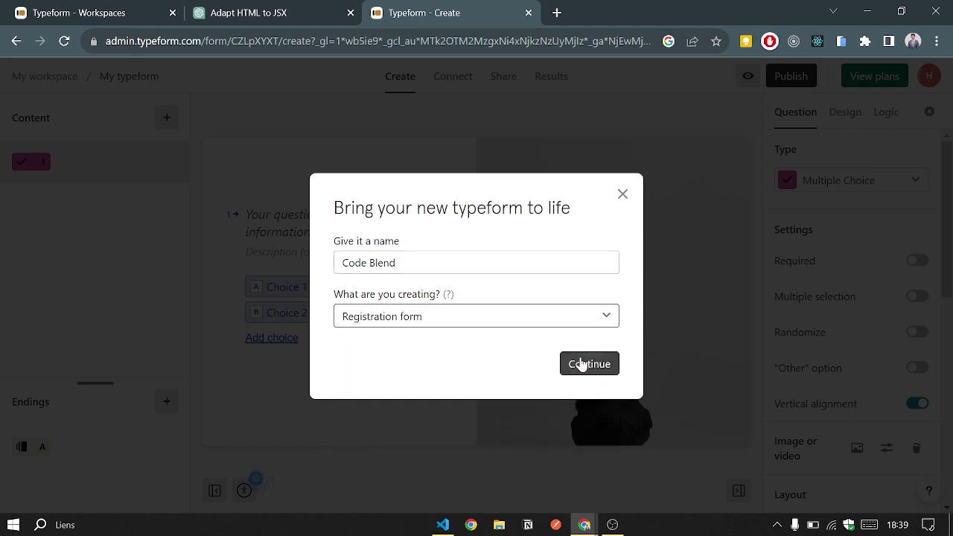
left_click(581, 363)
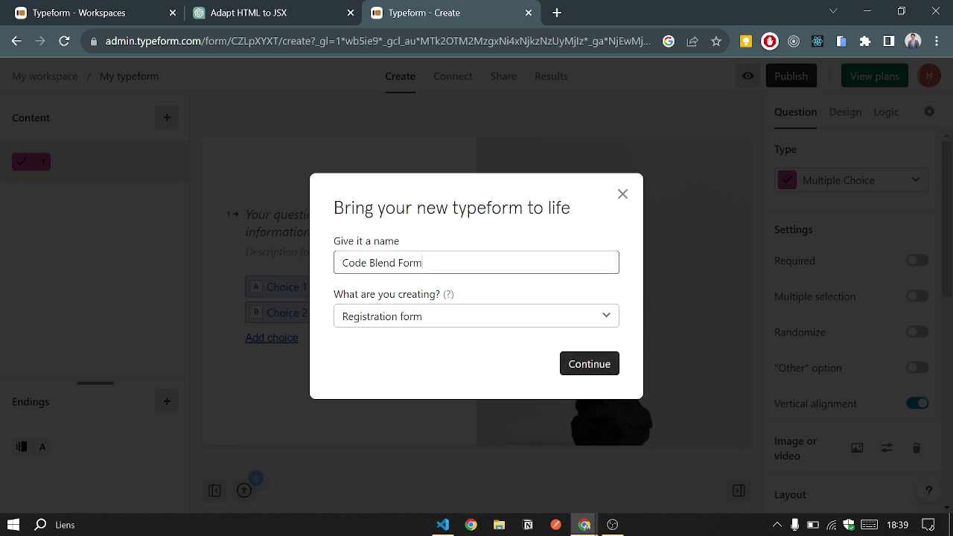
Open the Code Blend Form editor, add a Short Text question 2, and open question 1's options.
left_click(592, 362)
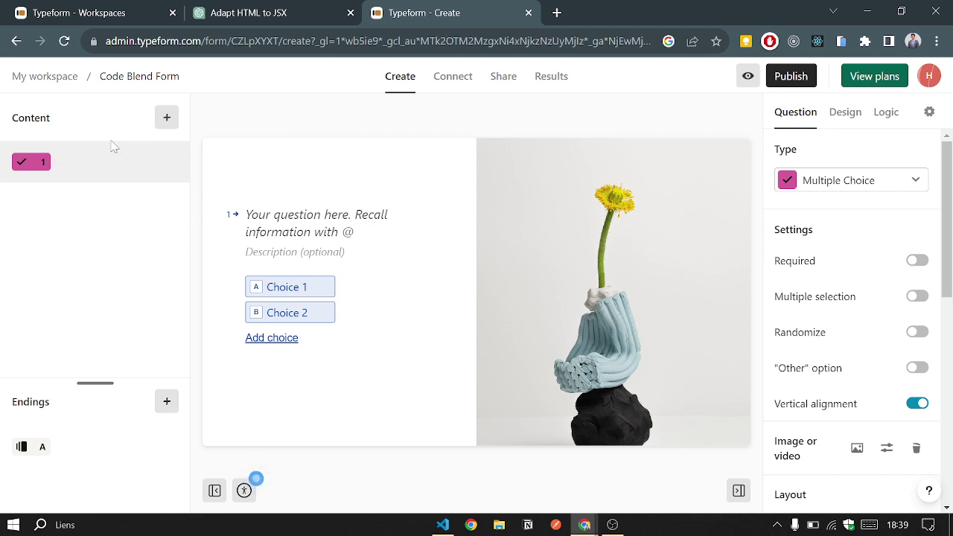
left_click(166, 118)
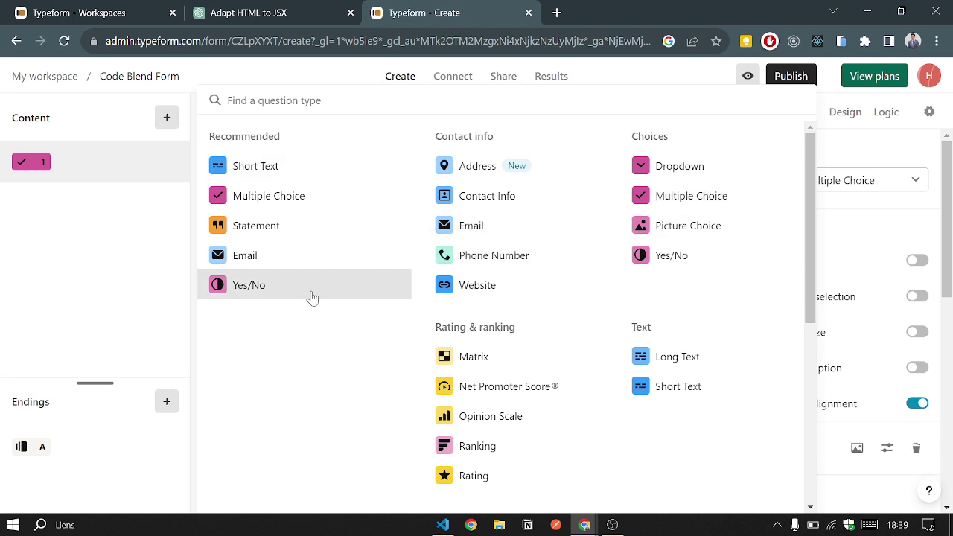
left_click(291, 166)
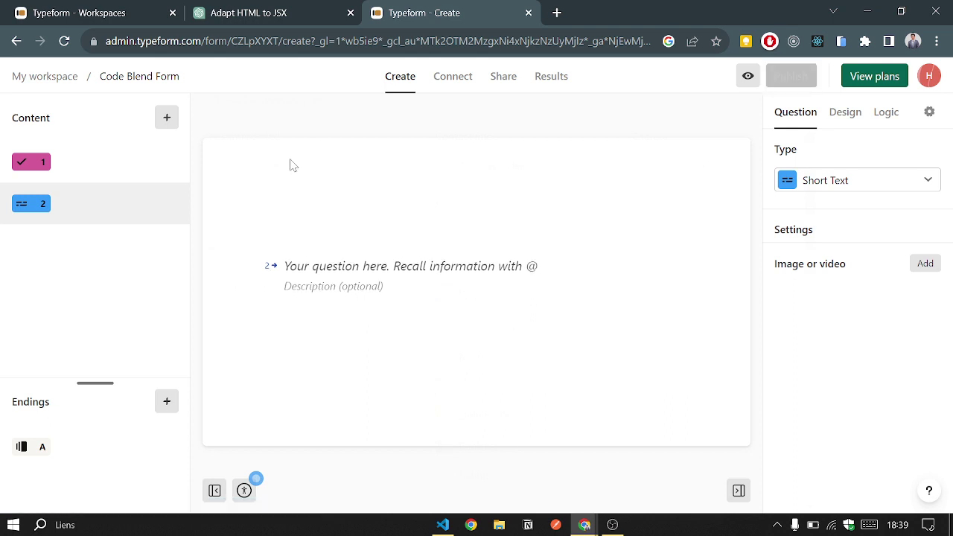
left_click(68, 160)
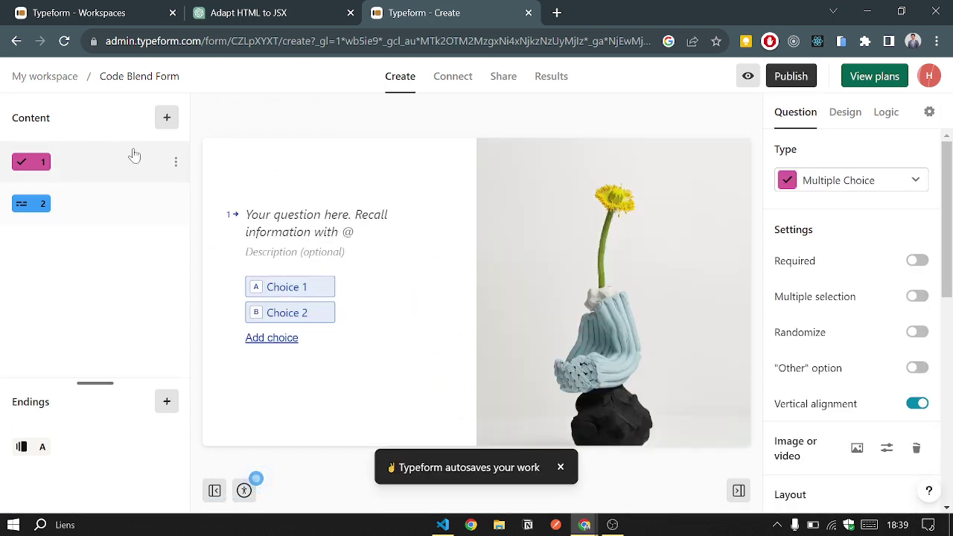
left_click(177, 162)
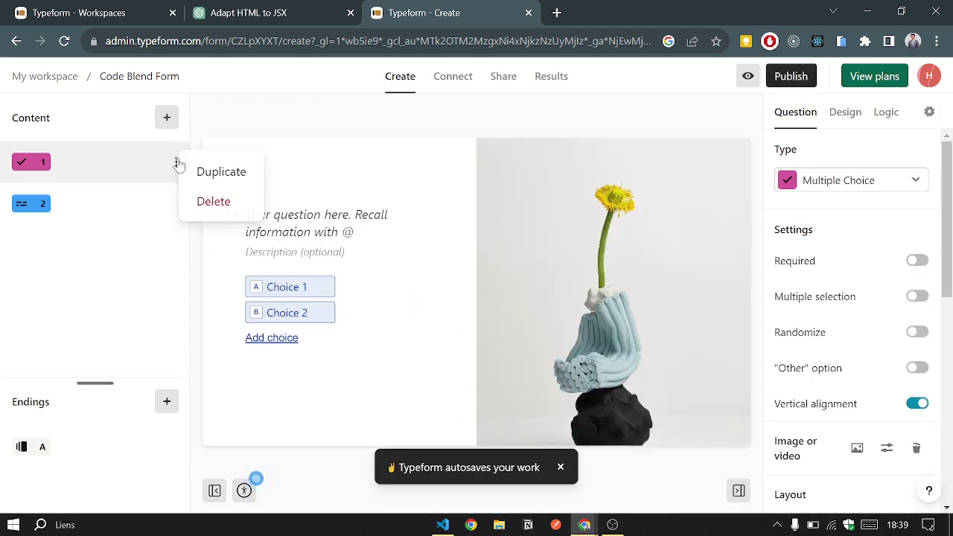
Delete the multiple-choice question, title the Short Text 'Please provide your name', and make it required.
left_click(214, 202)
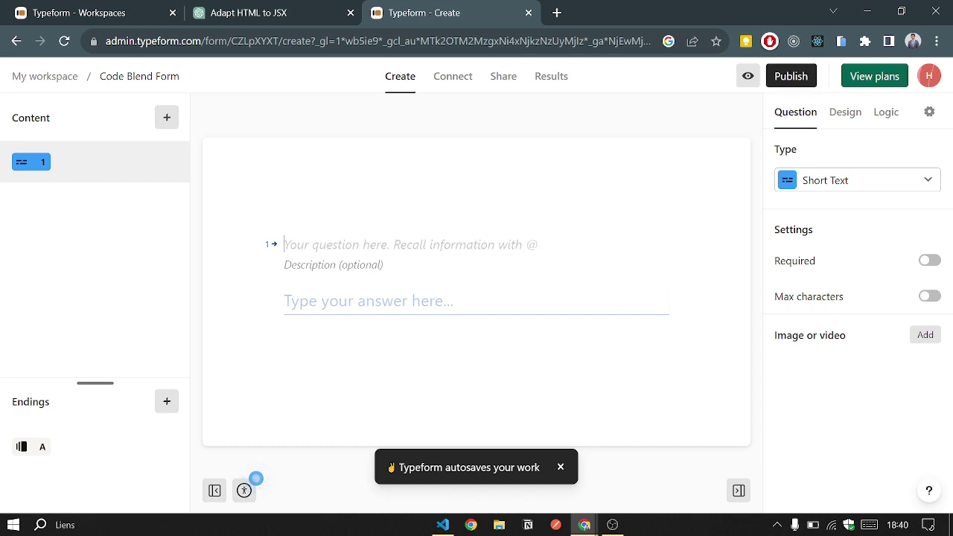
type("Pleas")
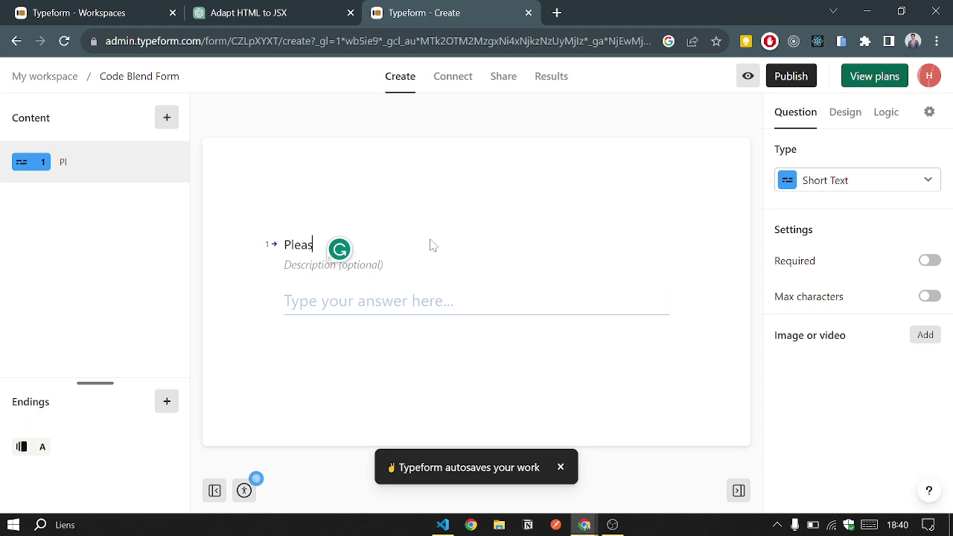
type("e provide ")
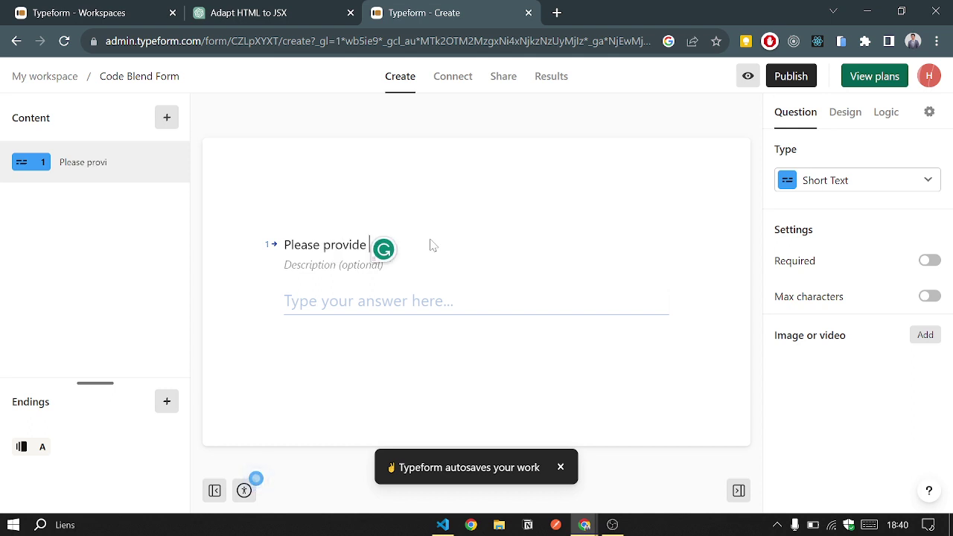
type("your name")
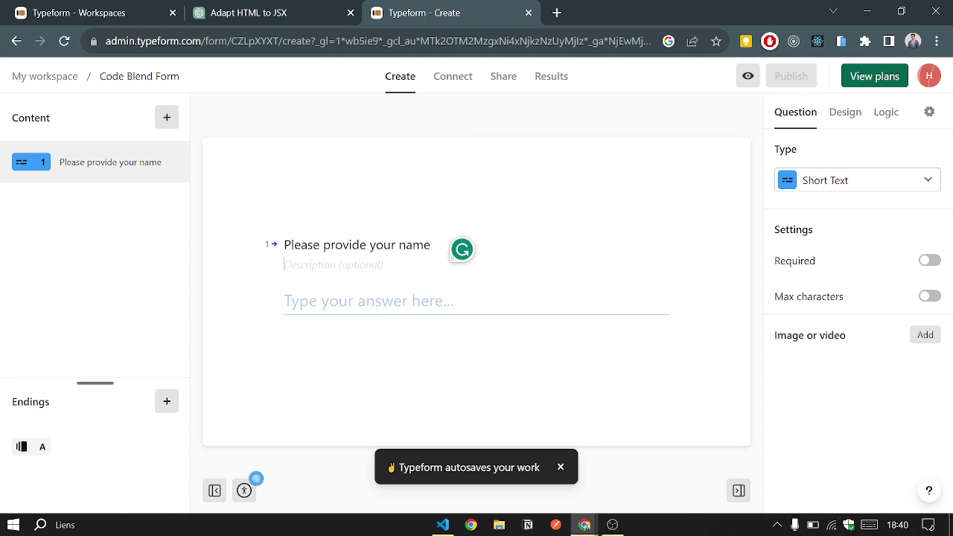
left_click(375, 187)
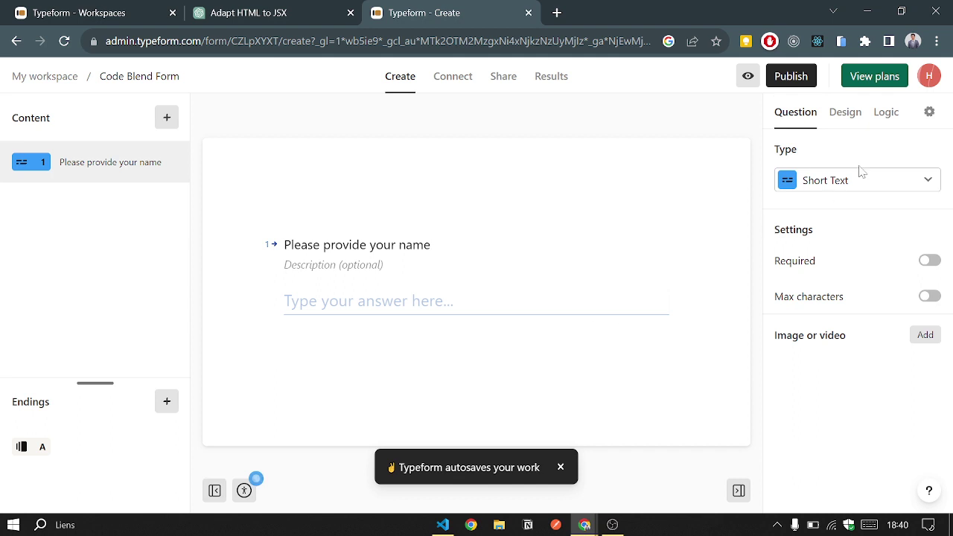
left_click(845, 113)
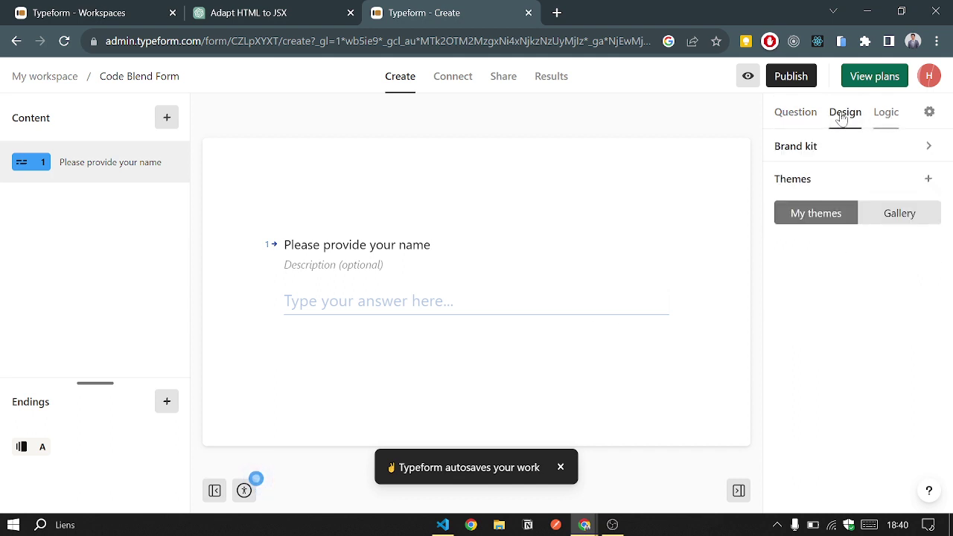
left_click(801, 116)
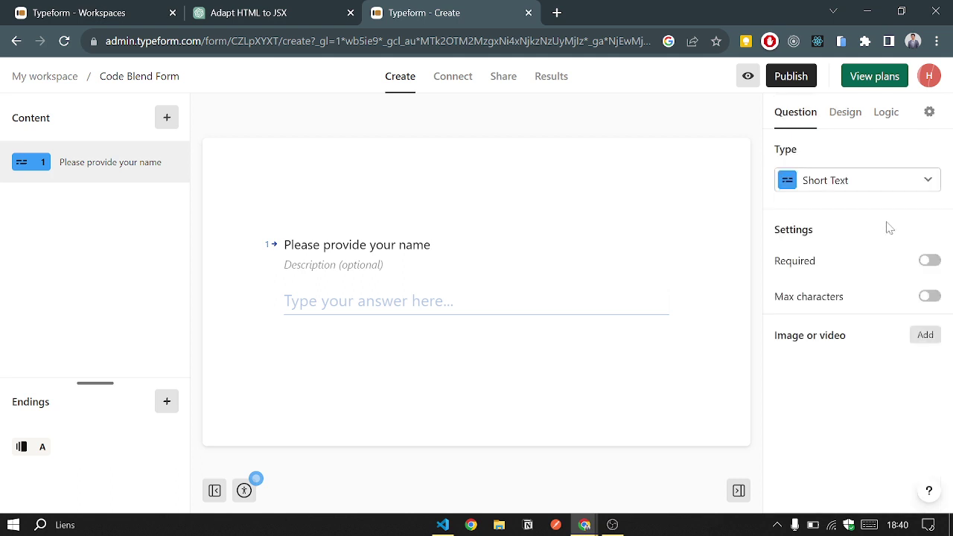
left_click(929, 261)
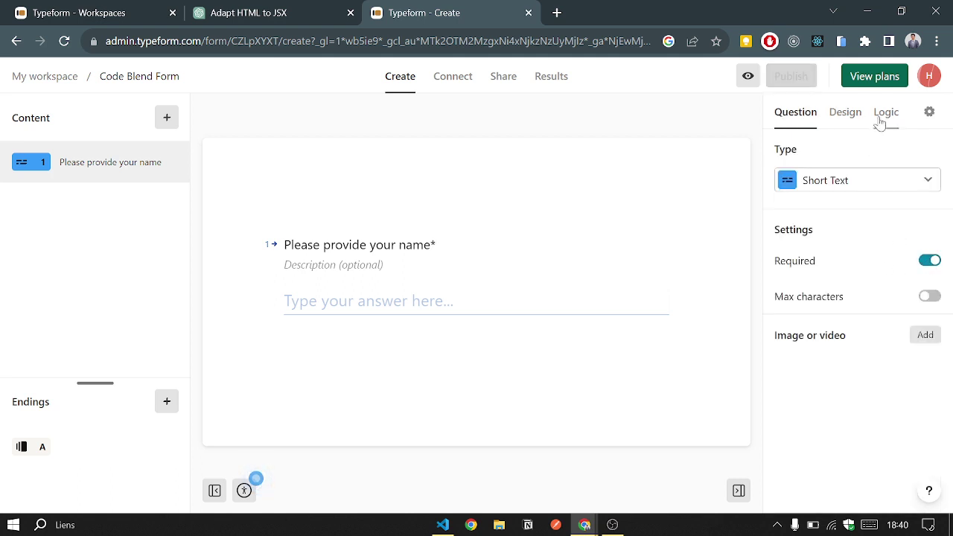
left_click(845, 115)
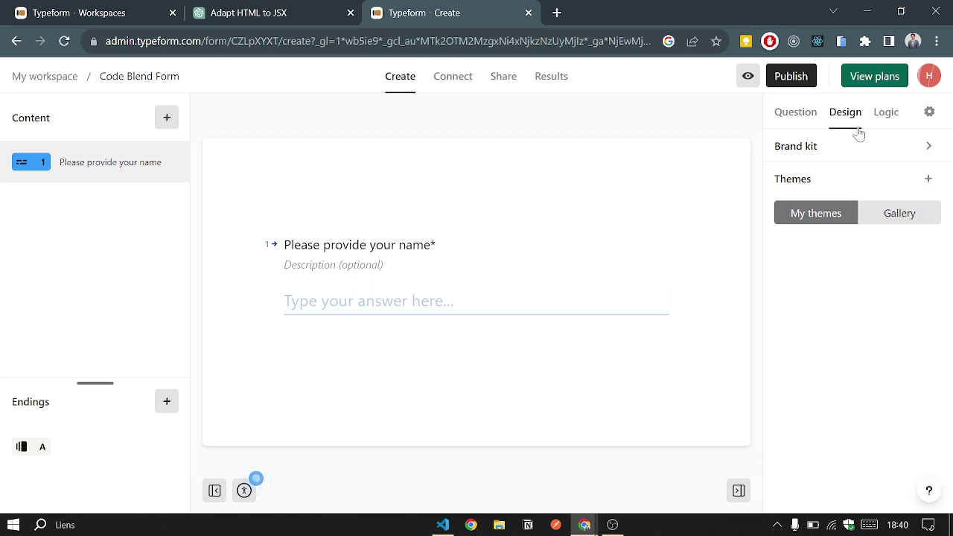
left_click(831, 146)
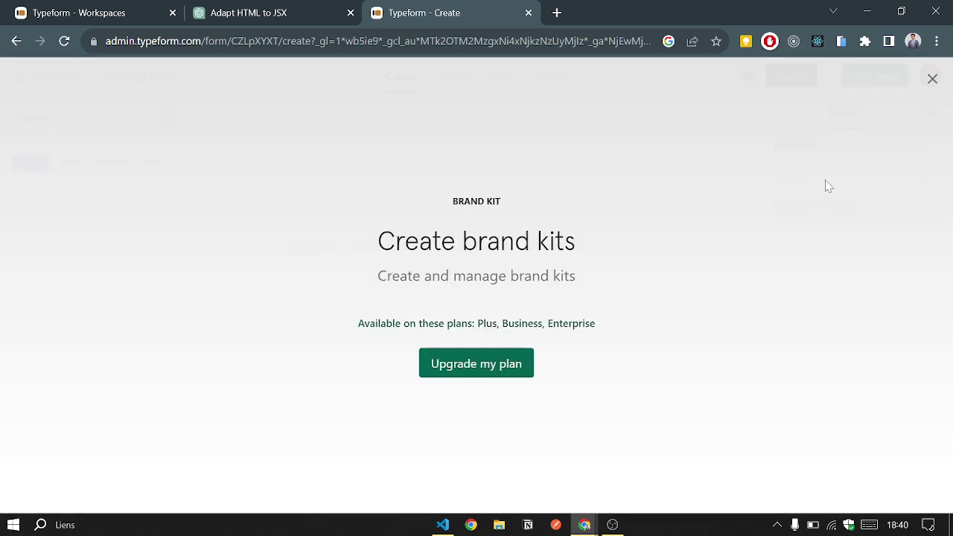
left_click(932, 78)
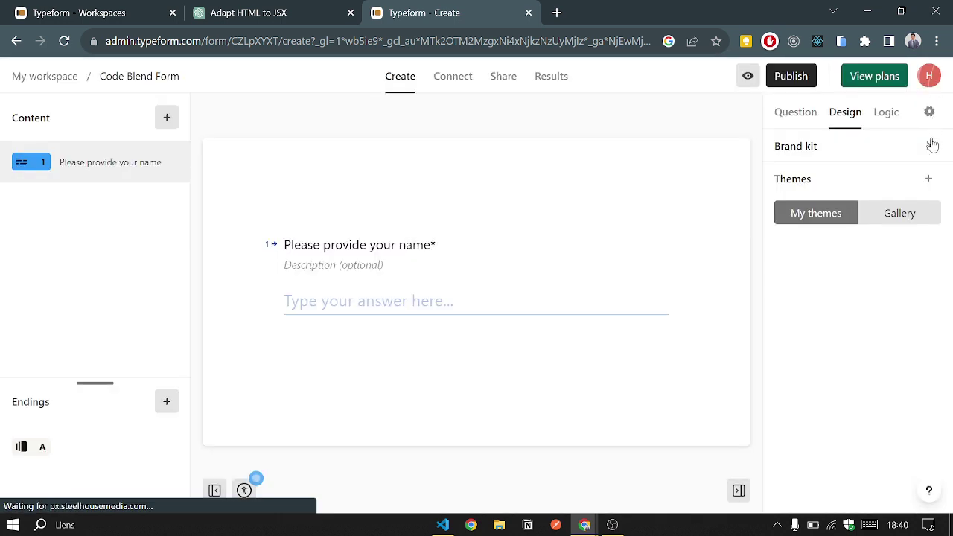
left_click(927, 182)
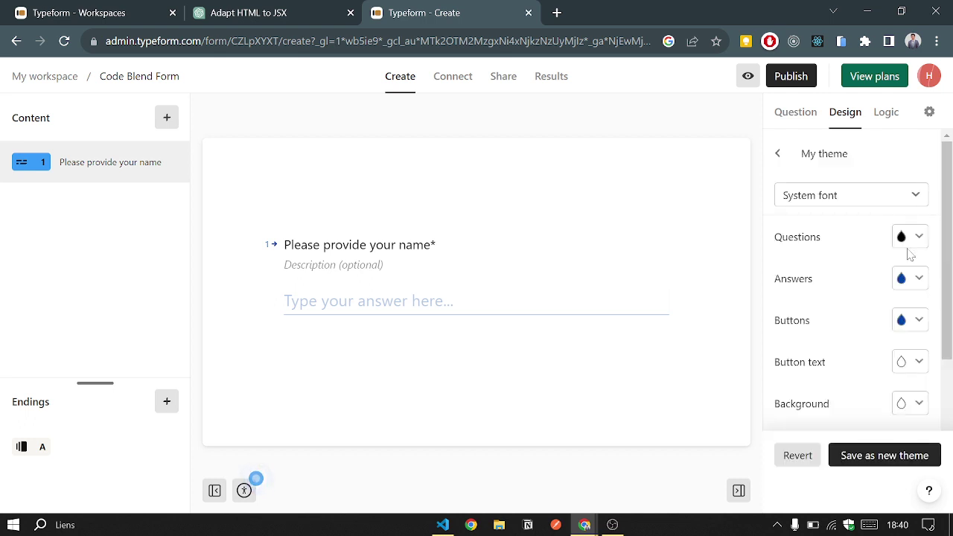
left_click(847, 200)
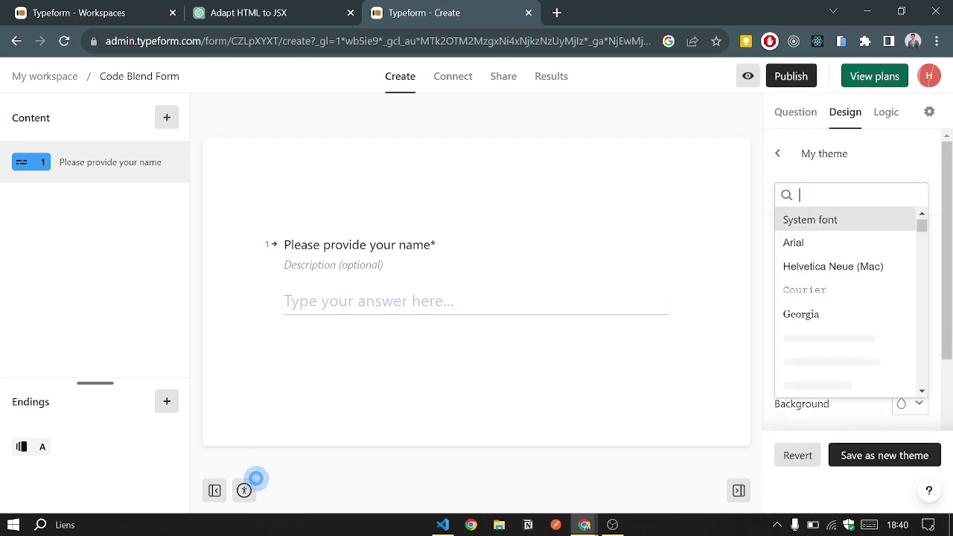
left_click(789, 113)
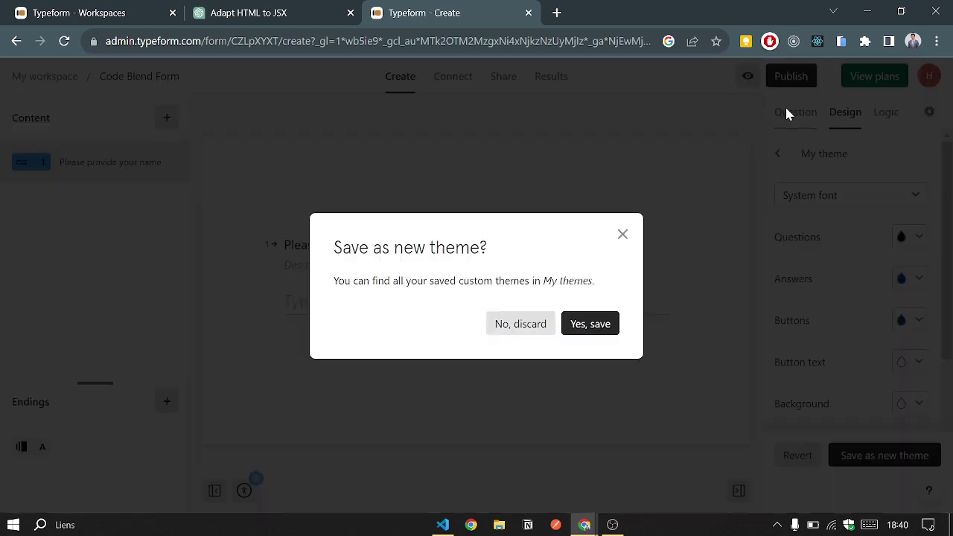
left_click(623, 235)
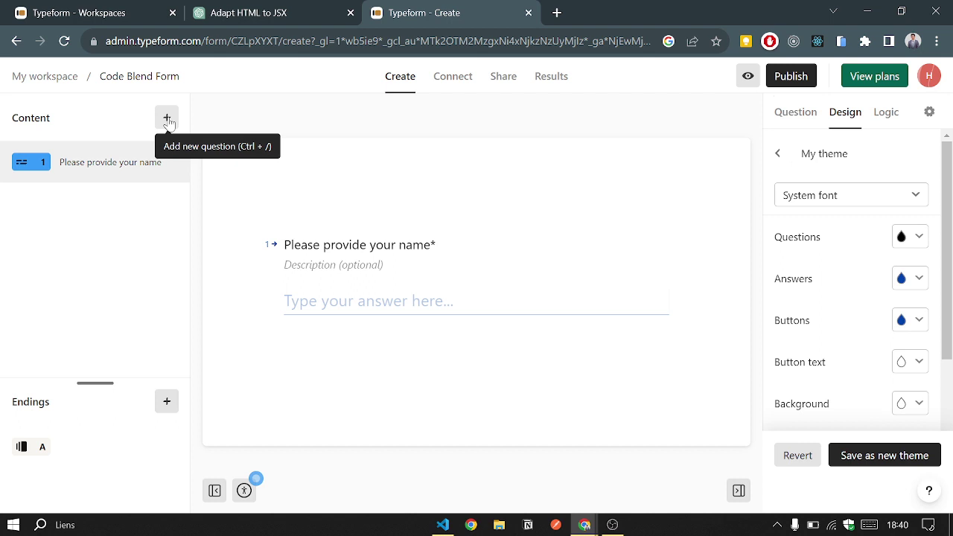
Add an Email question 2 titled 'Please provide email'.
left_click(168, 119)
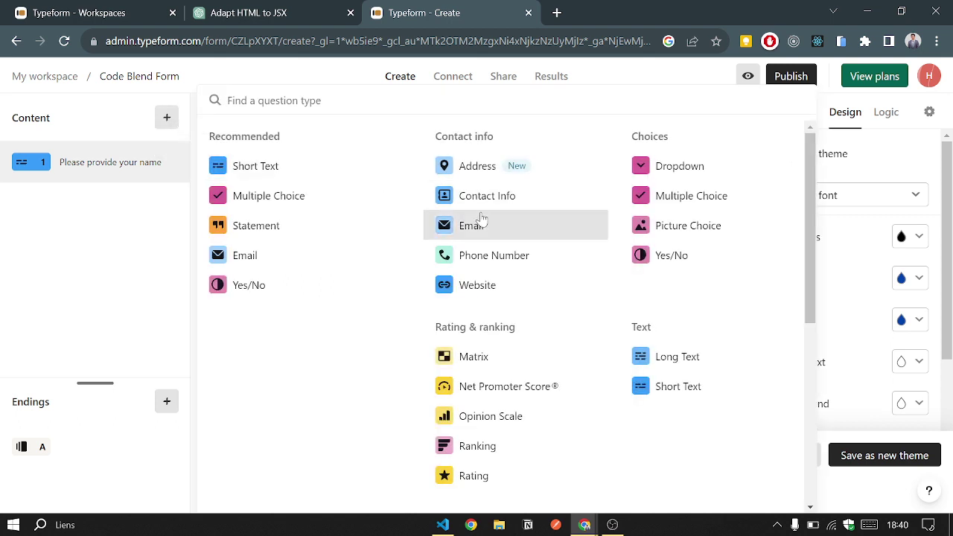
left_click(496, 228)
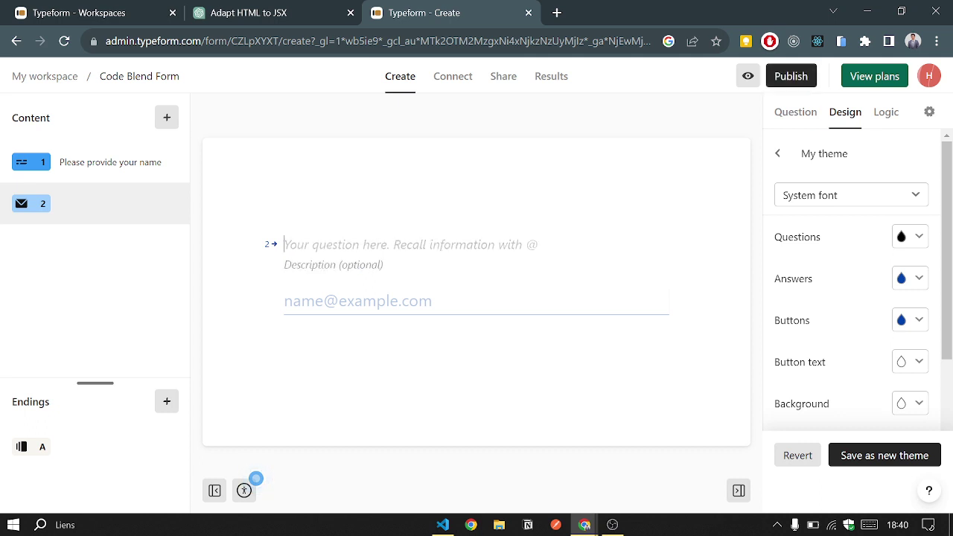
type("Please ")
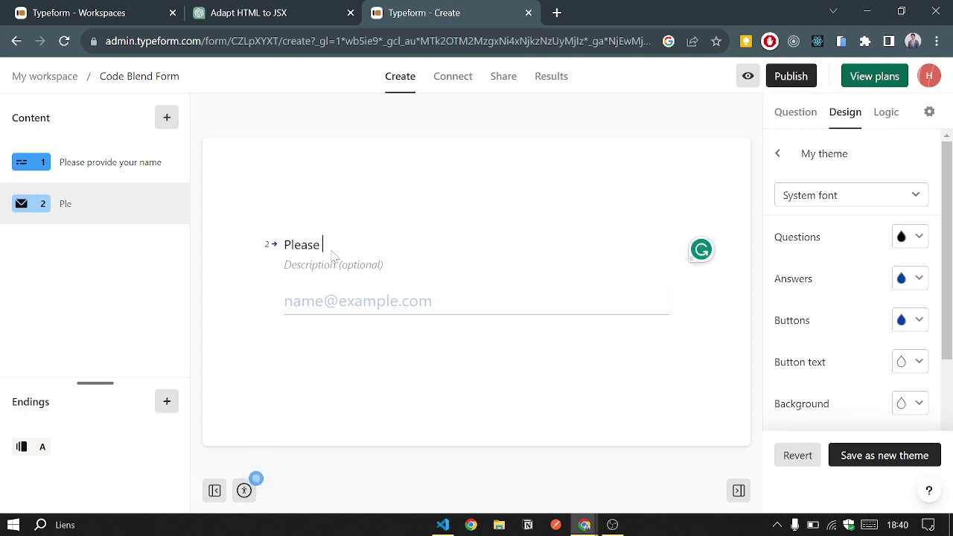
type("provide")
key("BackSpace")
key("BackSpace")
key("BackSpace")
key("BackSpace")
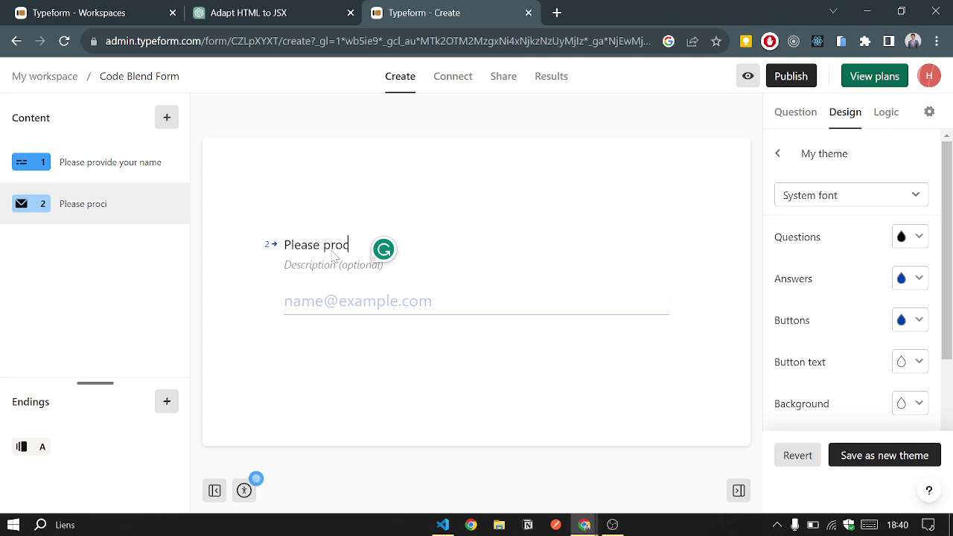
type("vide email")
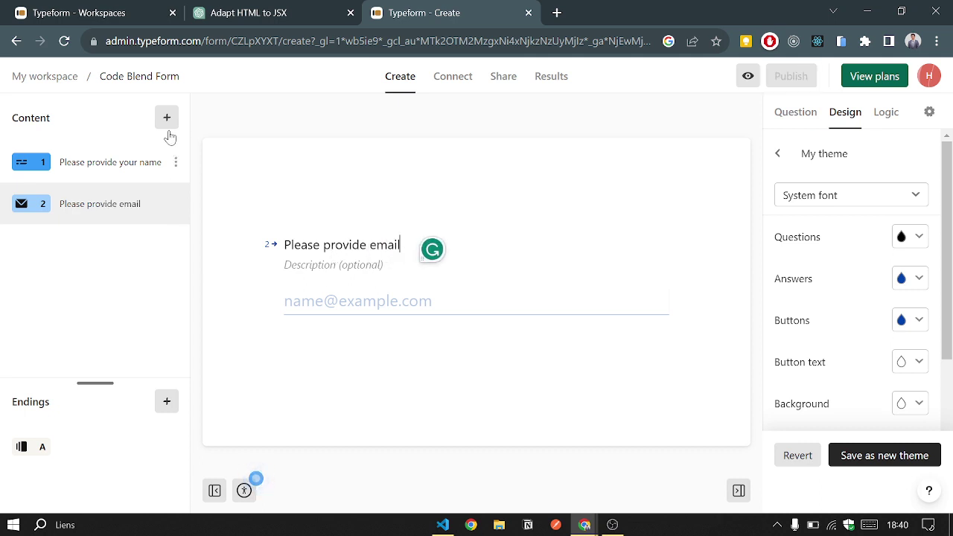
left_click(168, 125)
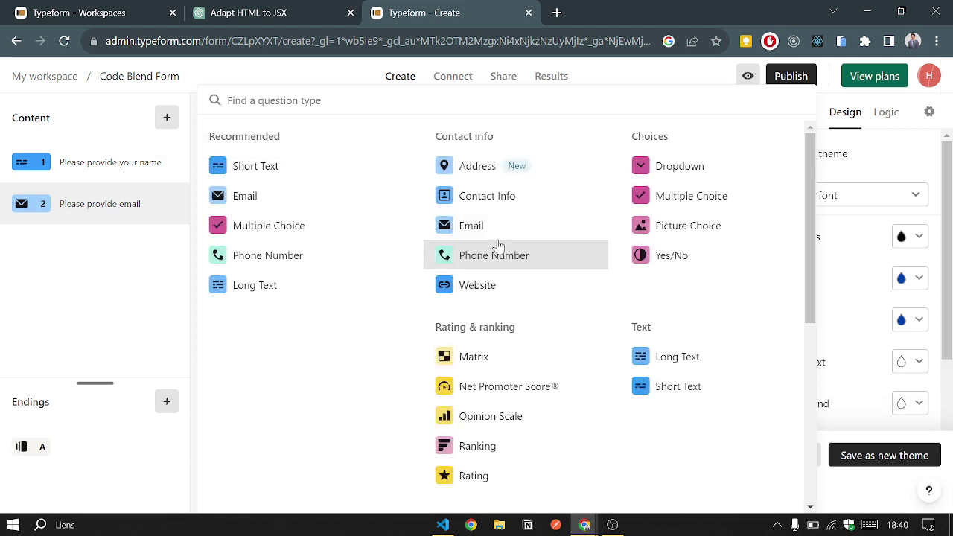
Find Phone Number in the question-type list and add it as question 3.
scroll(655, 372, "down", 1)
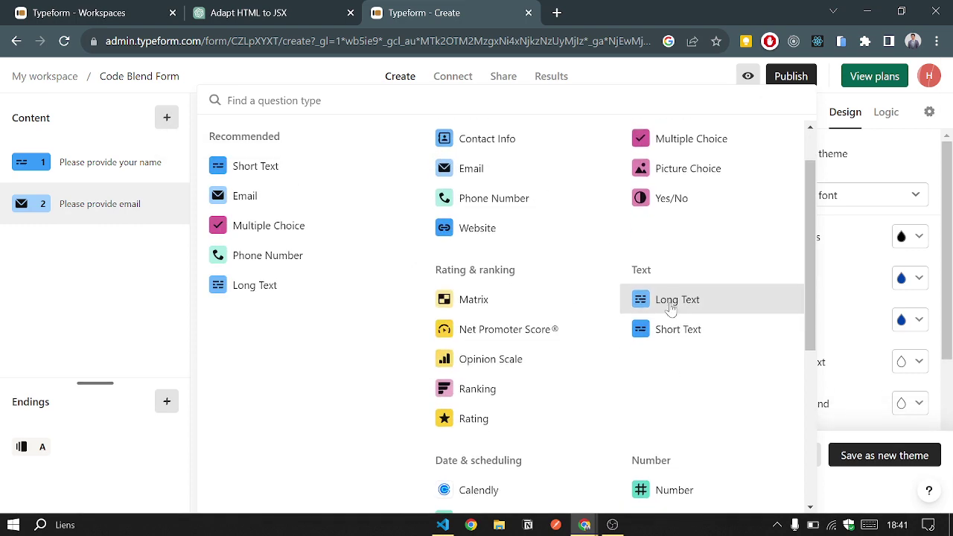
scroll(666, 305, "down", 2)
scroll(741, 366, "down", 3)
scroll(740, 366, "up", 5)
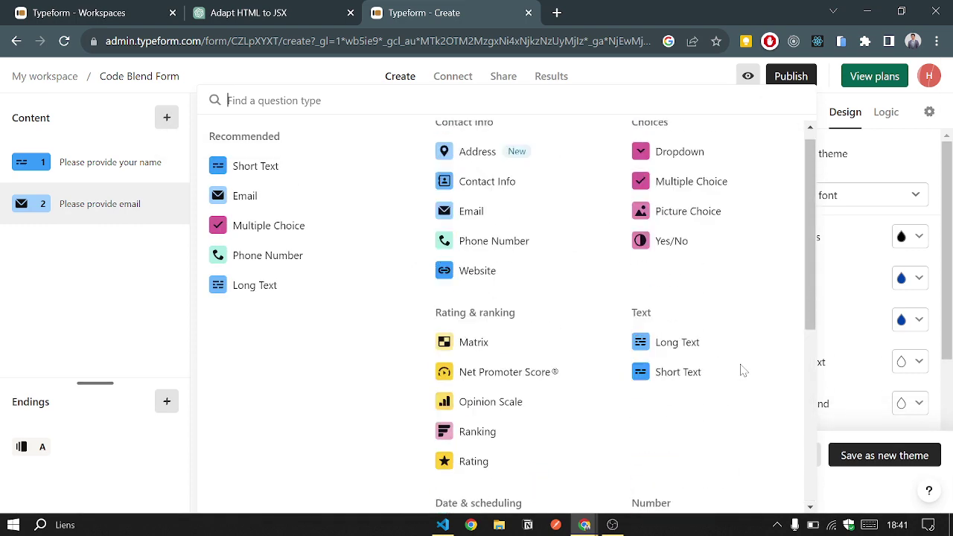
scroll(738, 344, "down", 4)
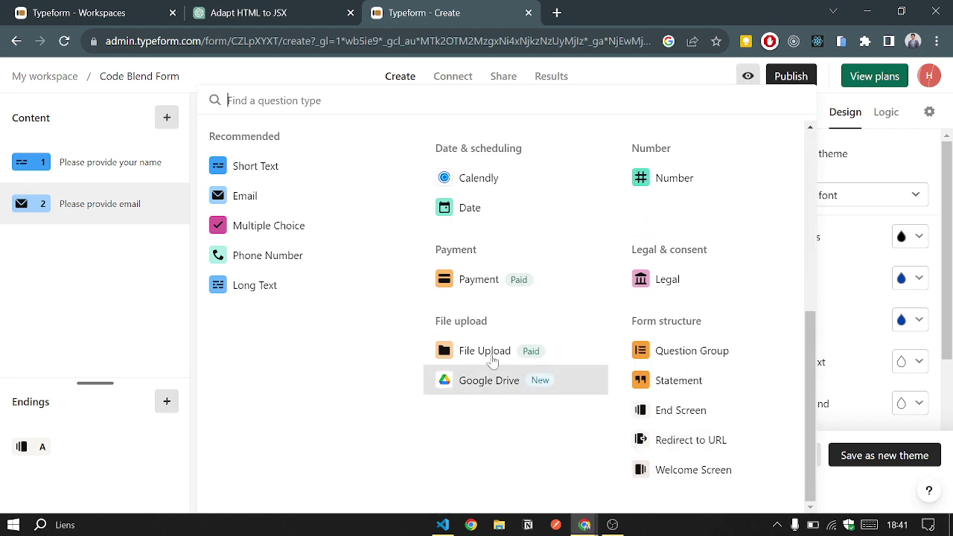
scroll(476, 216, "up", 1)
scroll(469, 186, "up", 4)
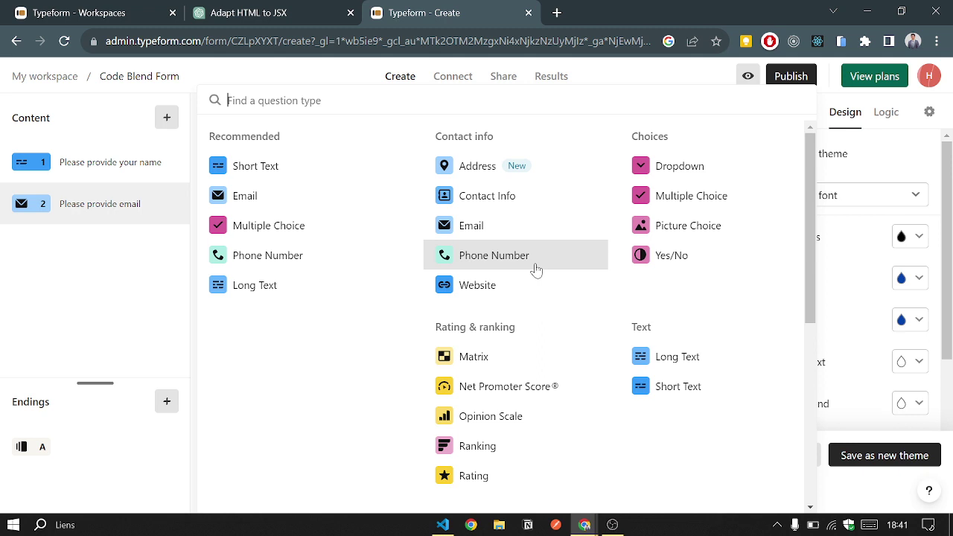
left_click(484, 257)
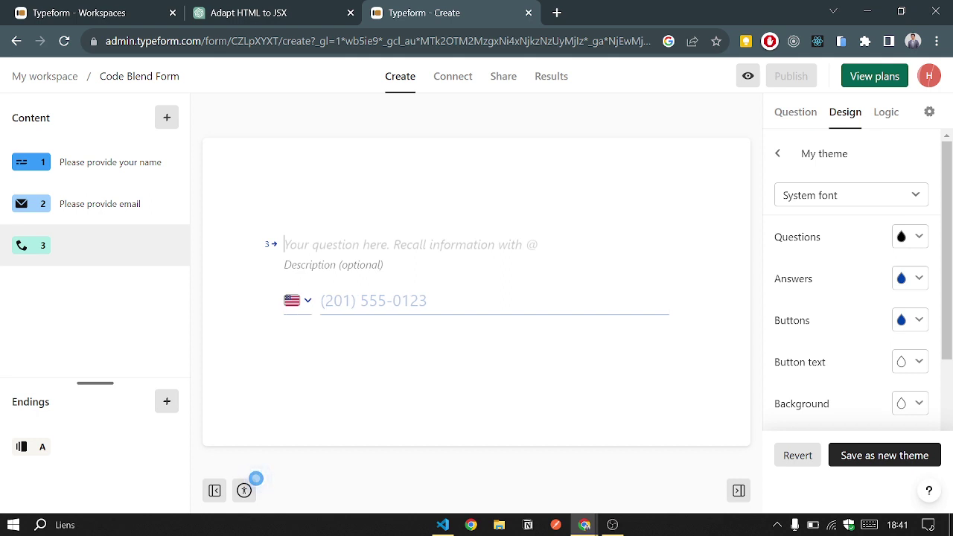
Title the phone question 'Please provide phone number' and save the design as a new theme.
type("Please")
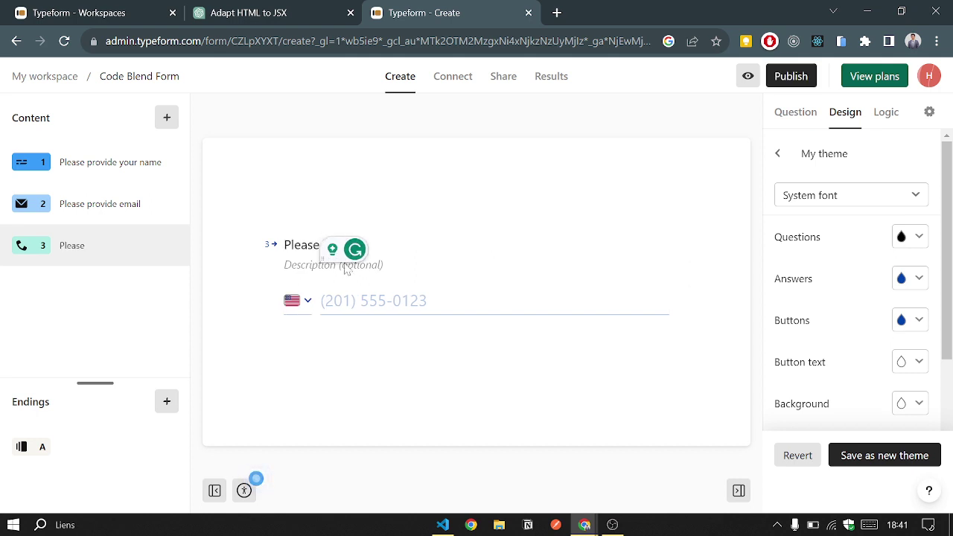
type(" provide pho")
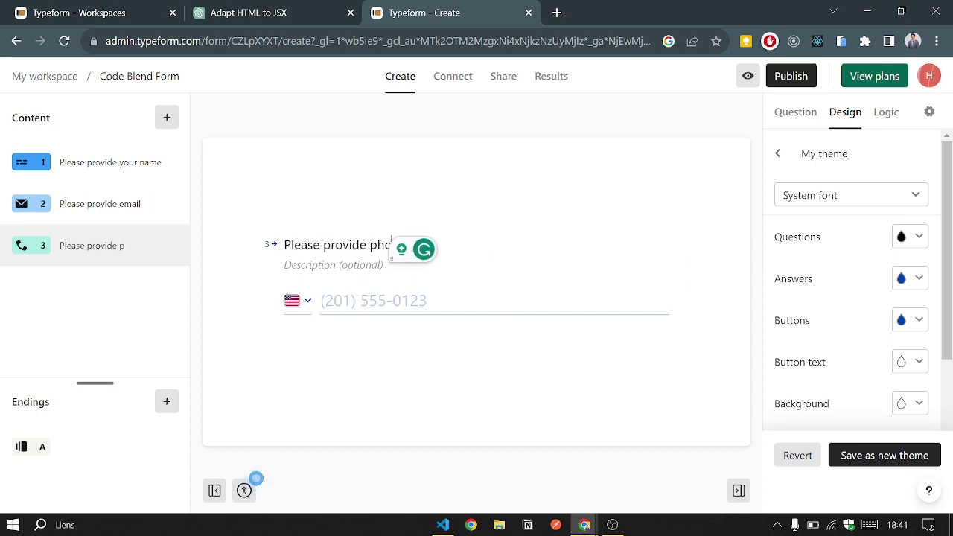
type("ne nulber")
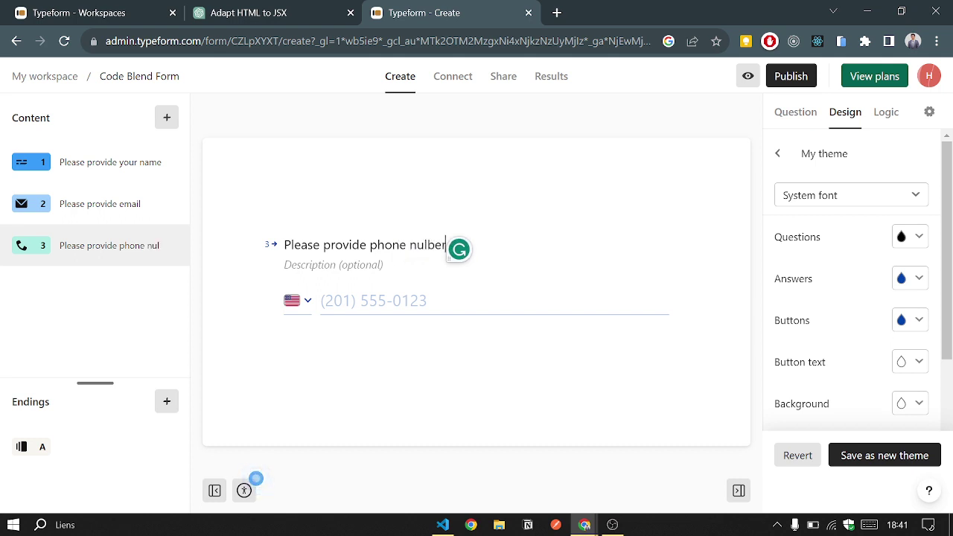
key("Left")
key("Left")
key("Left")
key("BackSpace")
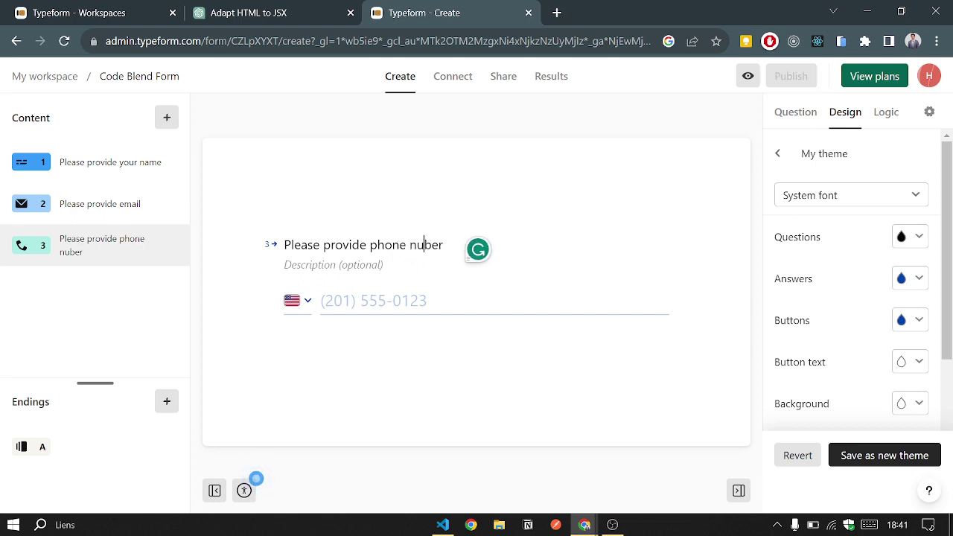
type("m")
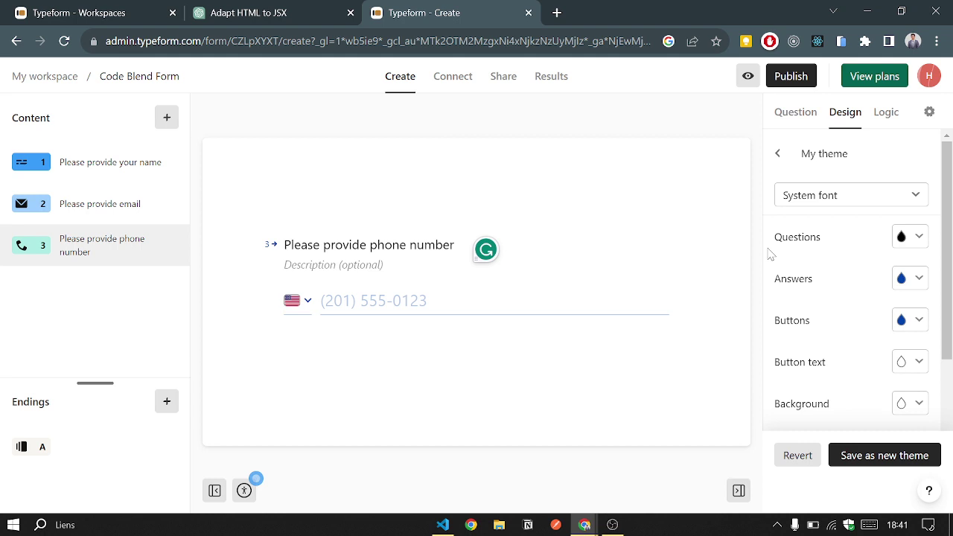
left_click(802, 119)
left_click(588, 324)
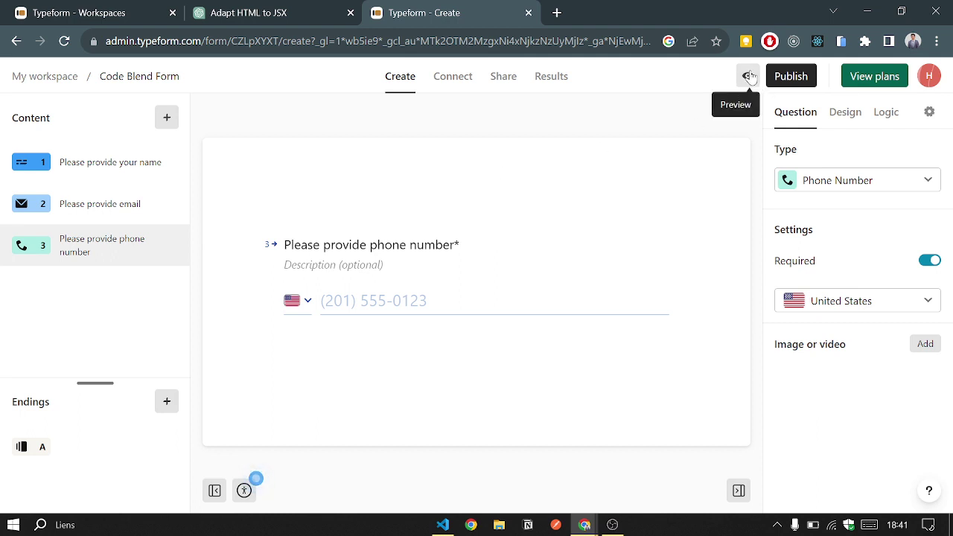
Open the live preview in desktop layout and submit a first name for the name question.
left_click(749, 76)
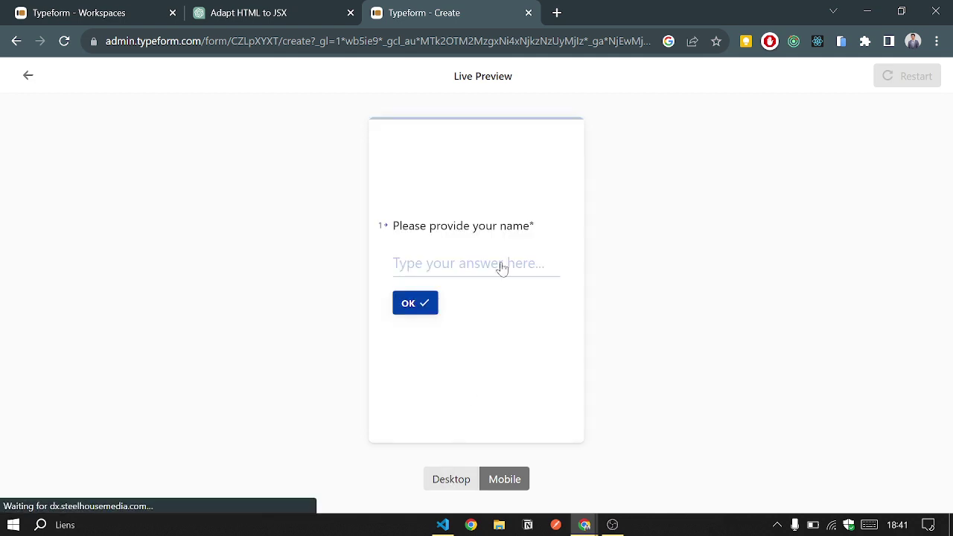
left_click(452, 479)
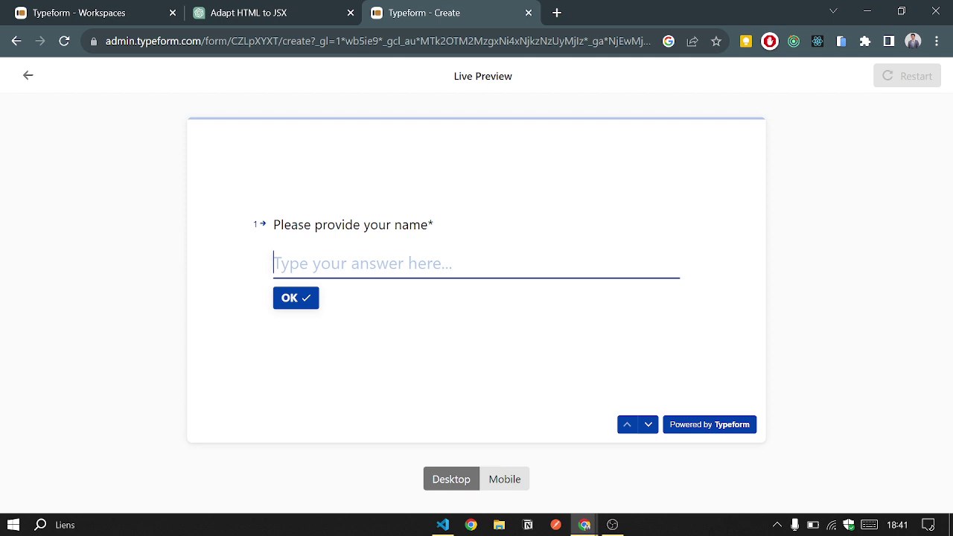
type("hicham")
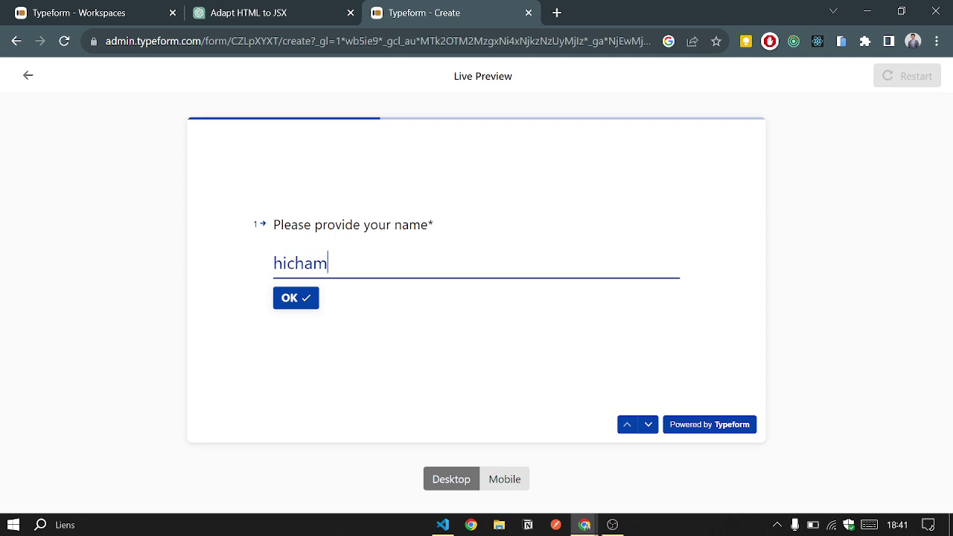
left_click(306, 301)
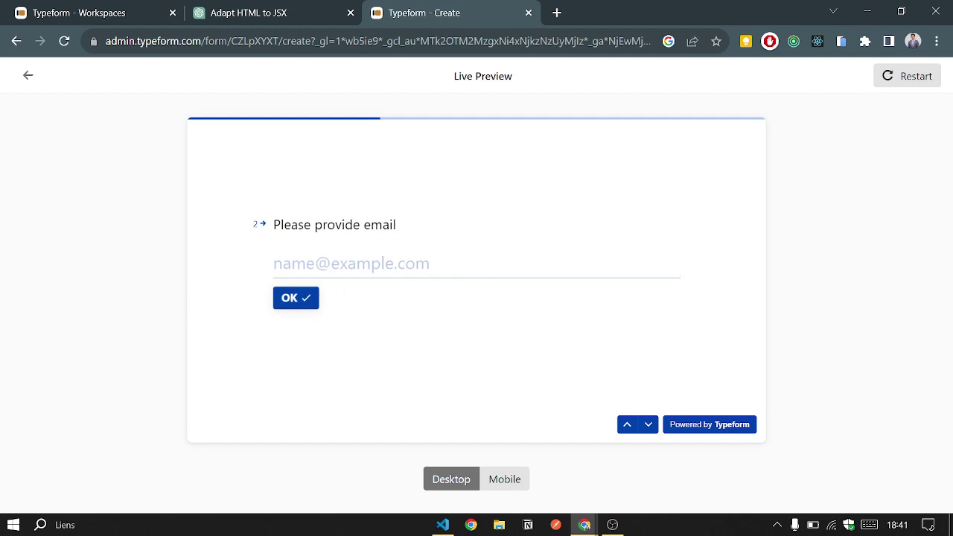
Enter a Gmail address as the email answer and submit it.
left_click(387, 259)
type("email.com")
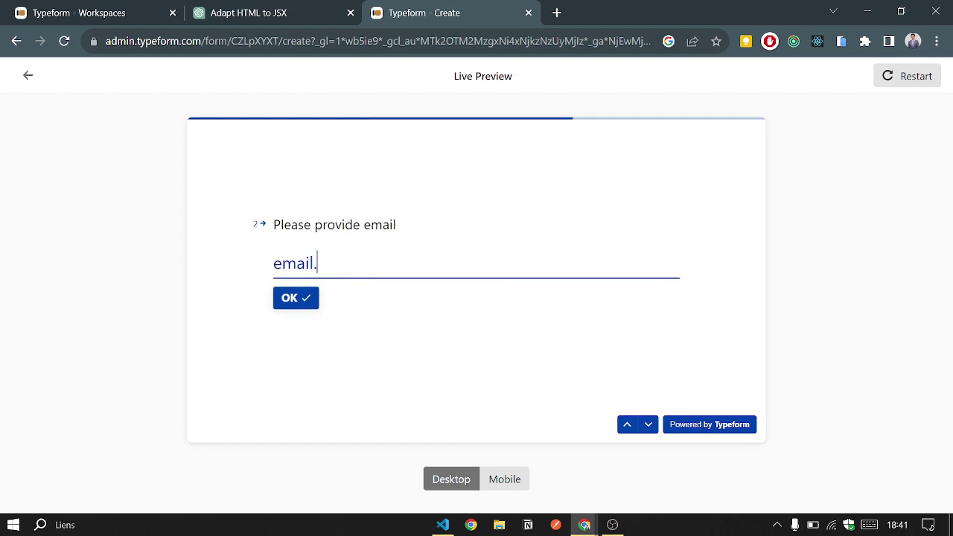
key("BackSpace")
type("@")
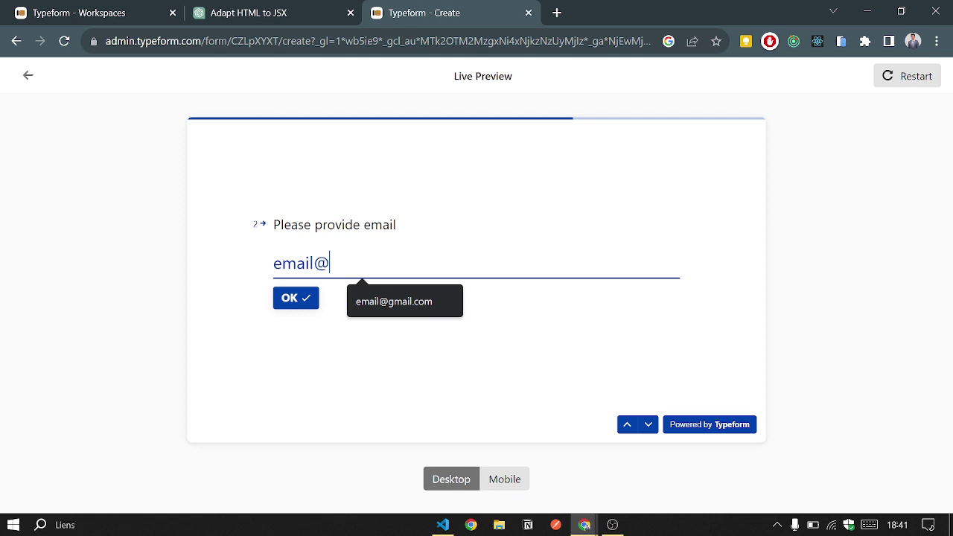
type("gmail.com")
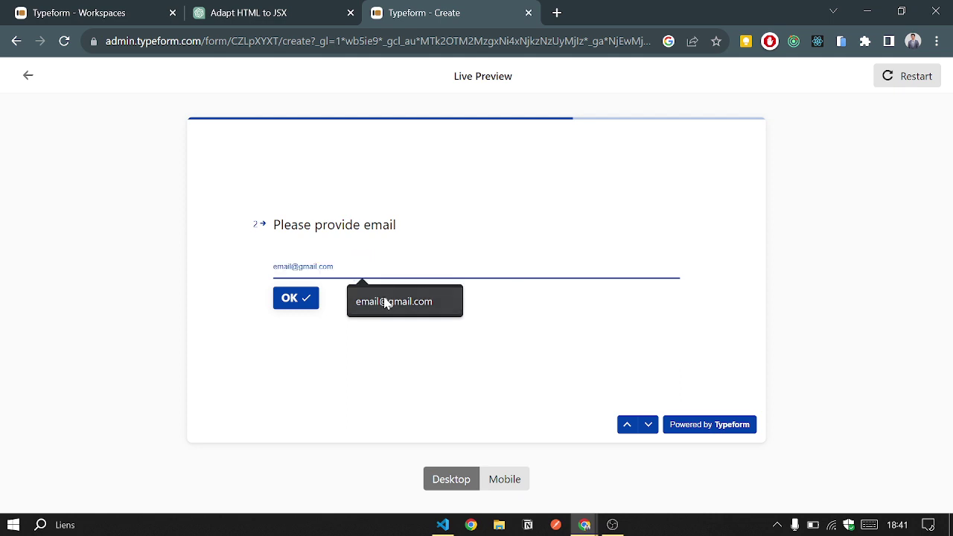
left_click(384, 301)
left_click(316, 299)
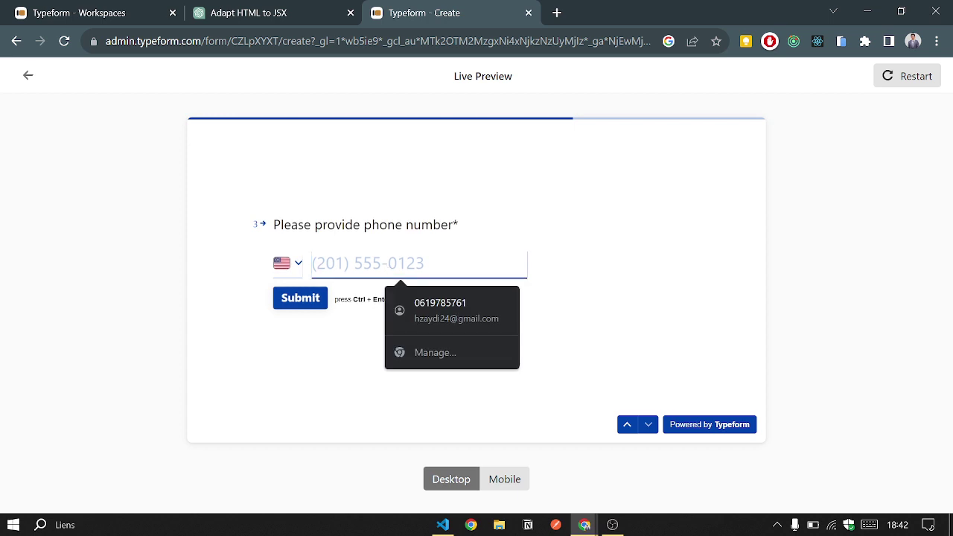
left_click(689, 350)
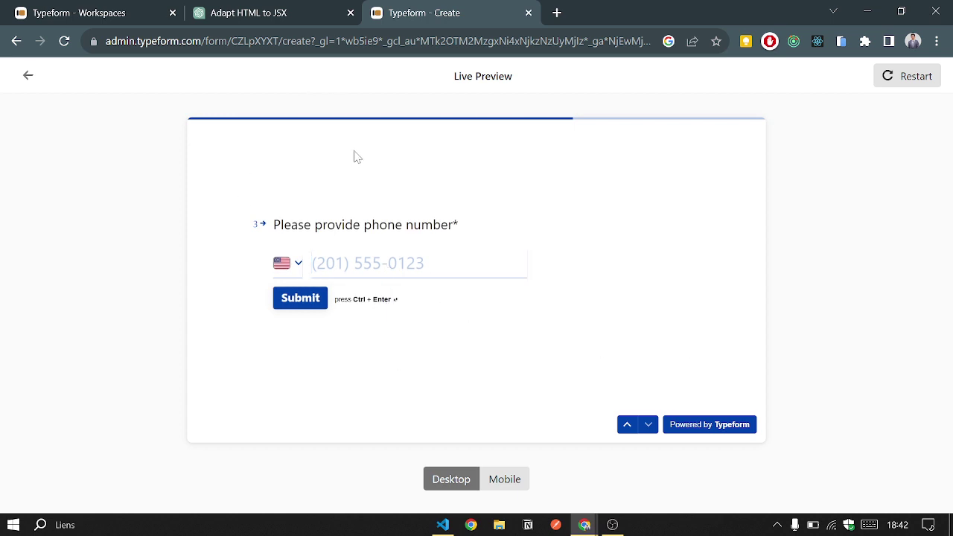
Choose Morocco as the phone country, enter the phone number, submit, and return to the editor.
left_click(281, 263)
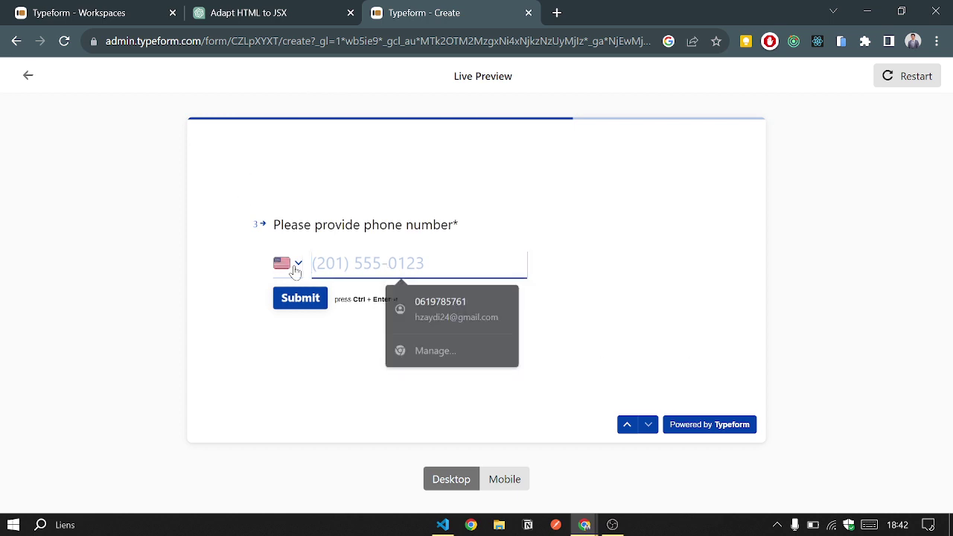
left_click(297, 265)
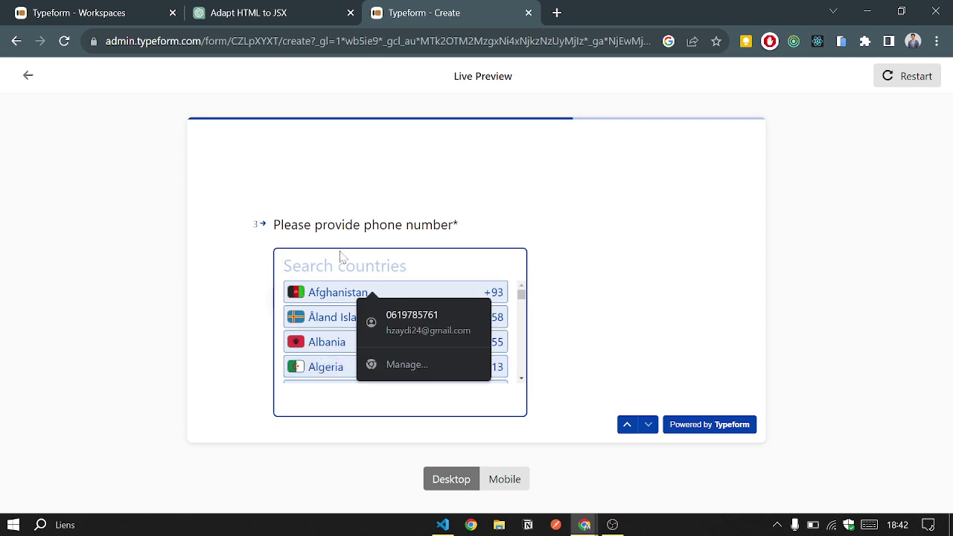
type("moro")
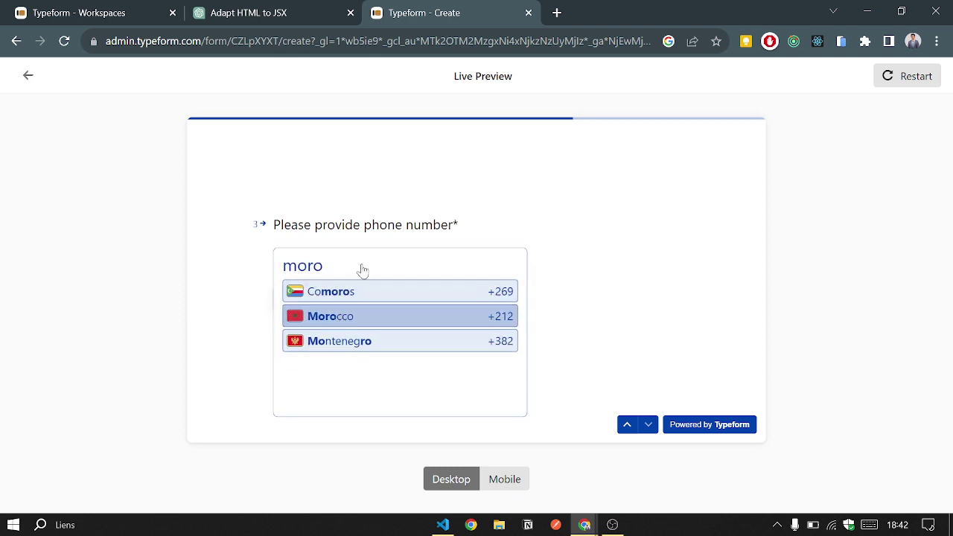
key("Return")
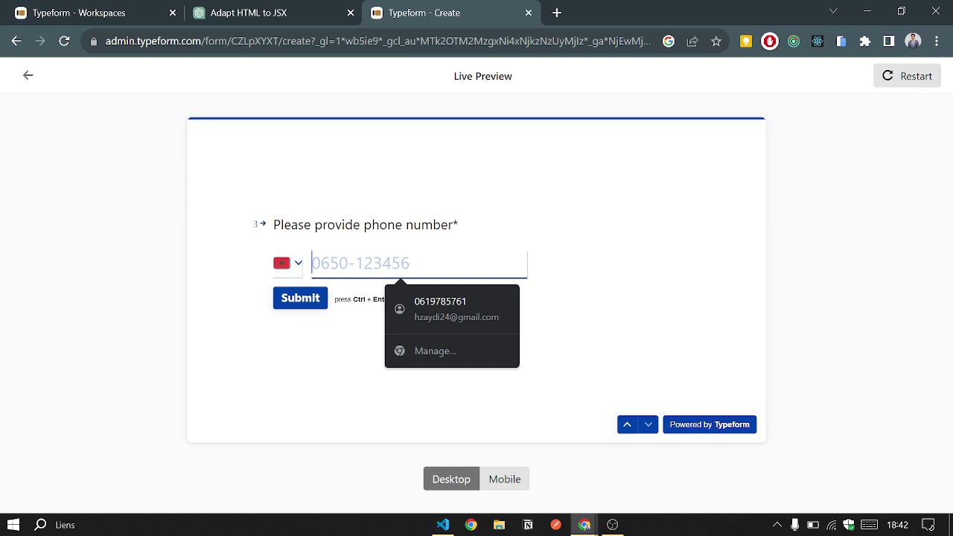
left_click(440, 306)
key("BackSpace")
key("BackSpace")
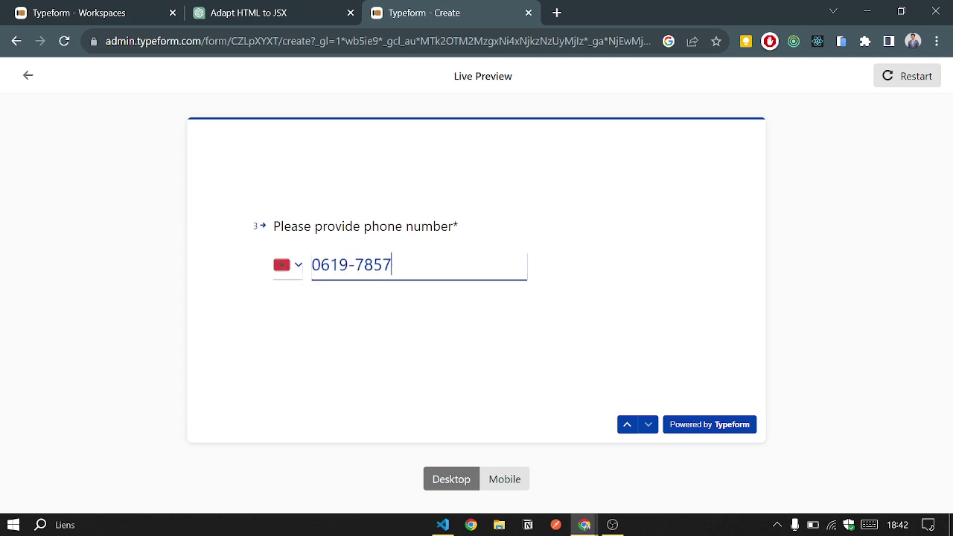
type("6")
key("BackSpace")
type("23")
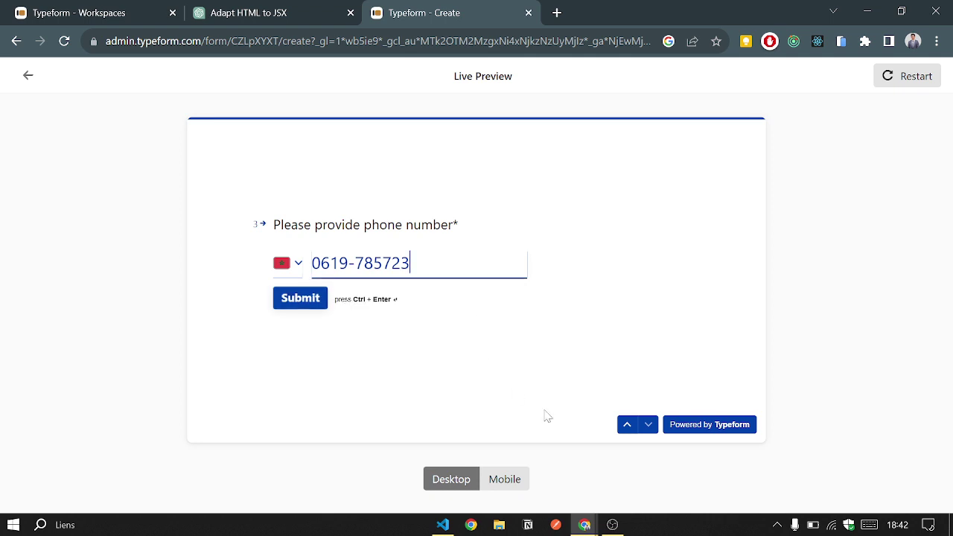
left_click(298, 298)
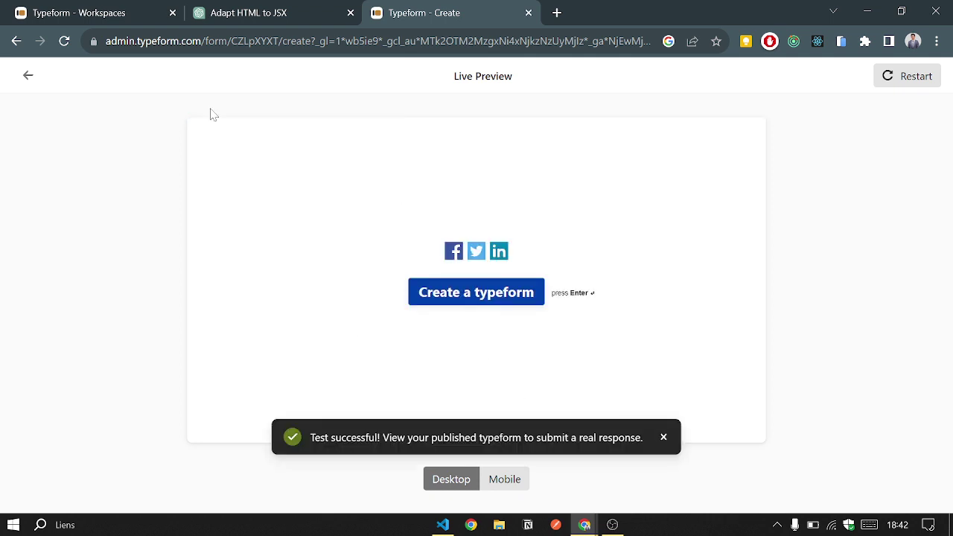
left_click(28, 78)
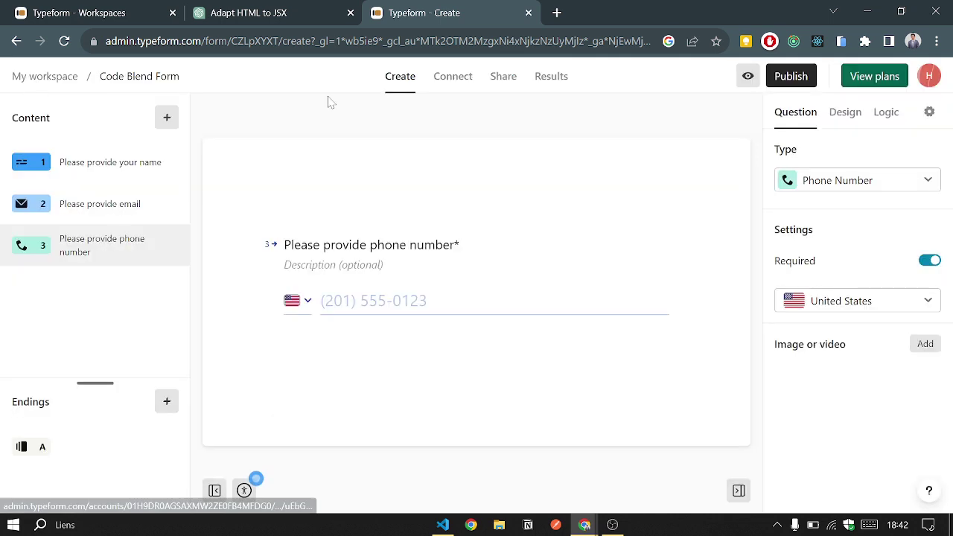
left_click(551, 84)
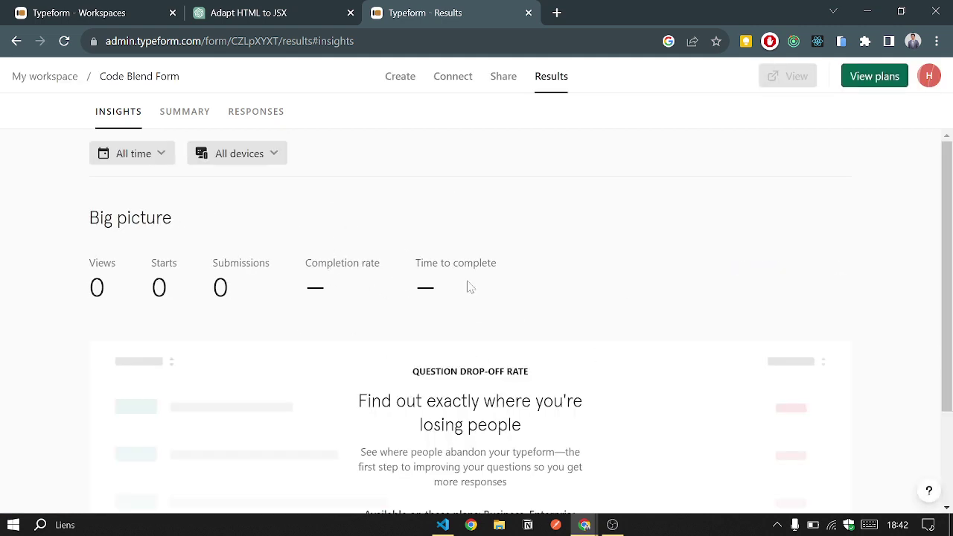
scroll(544, 276, "down", 2)
scroll(544, 277, "up", 2)
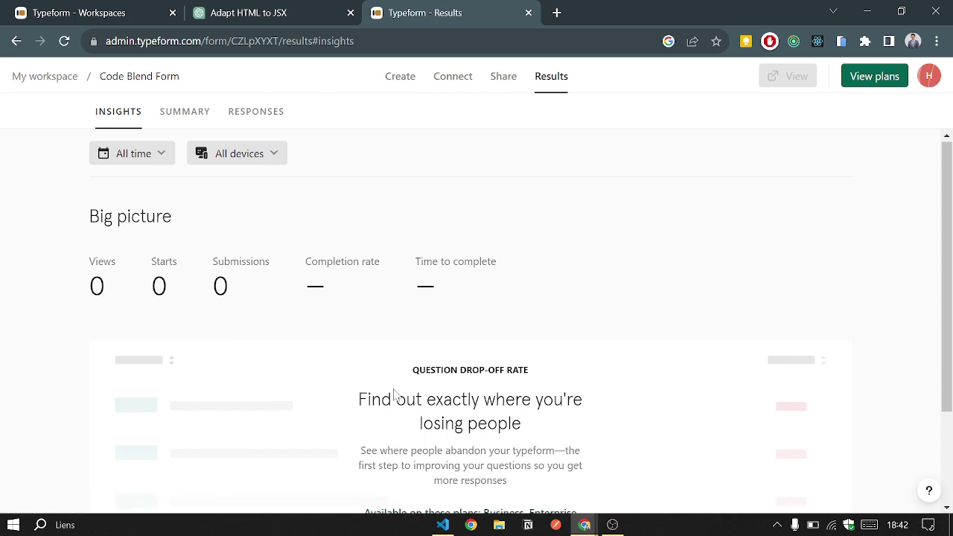
scroll(394, 394, "down", 3)
scroll(394, 166, "up", 3)
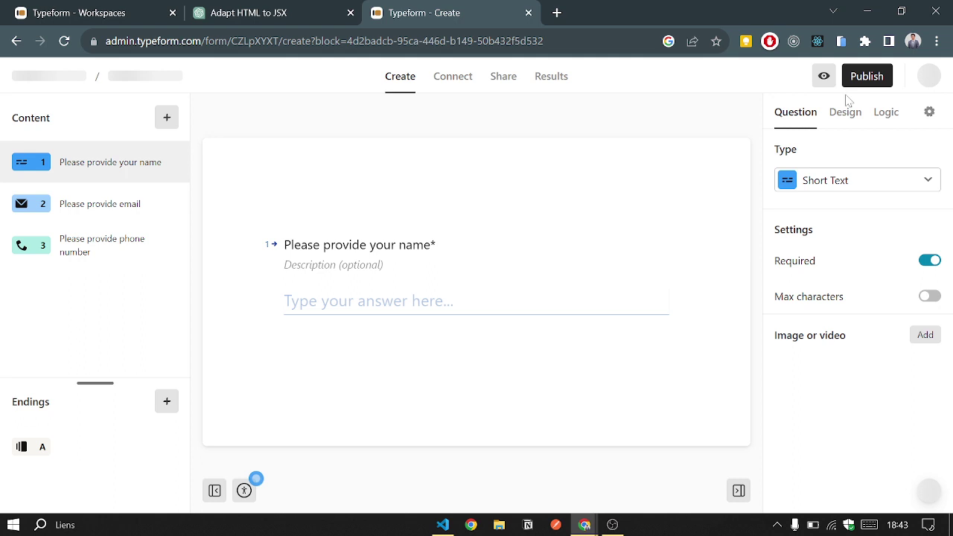
Publish Code Blend Form, load its copied public link in a new tab, and switch back to sharing options.
left_click(868, 85)
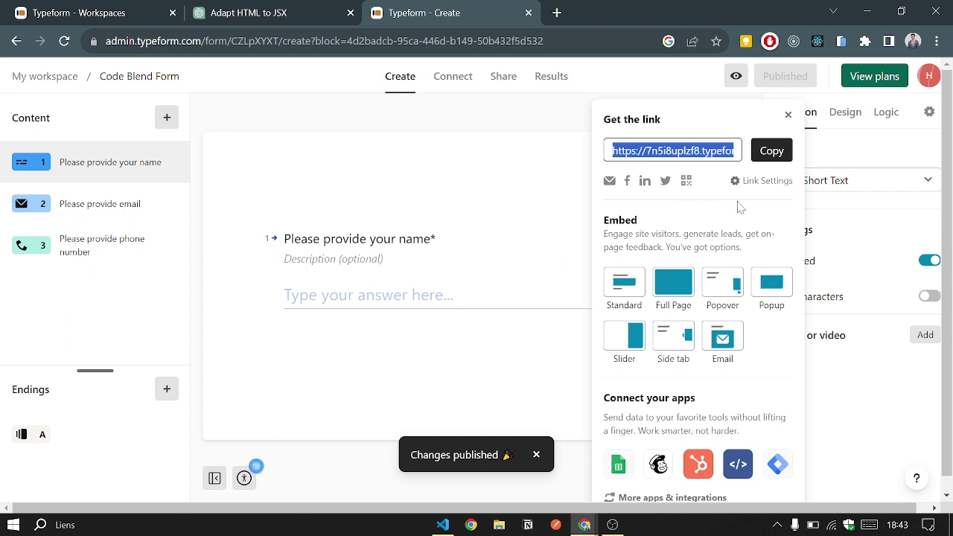
left_click(774, 155)
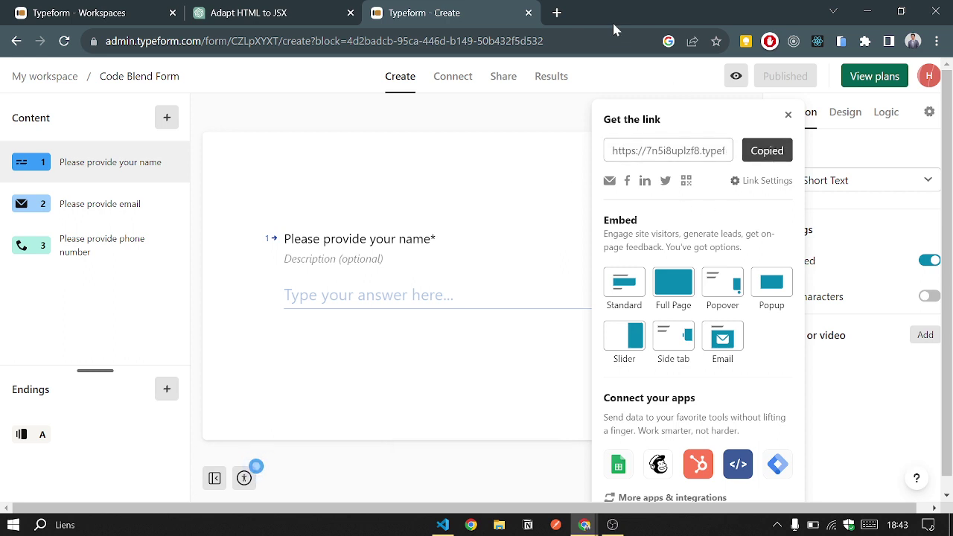
left_click(556, 10)
key("ctrl+v")
key("Return")
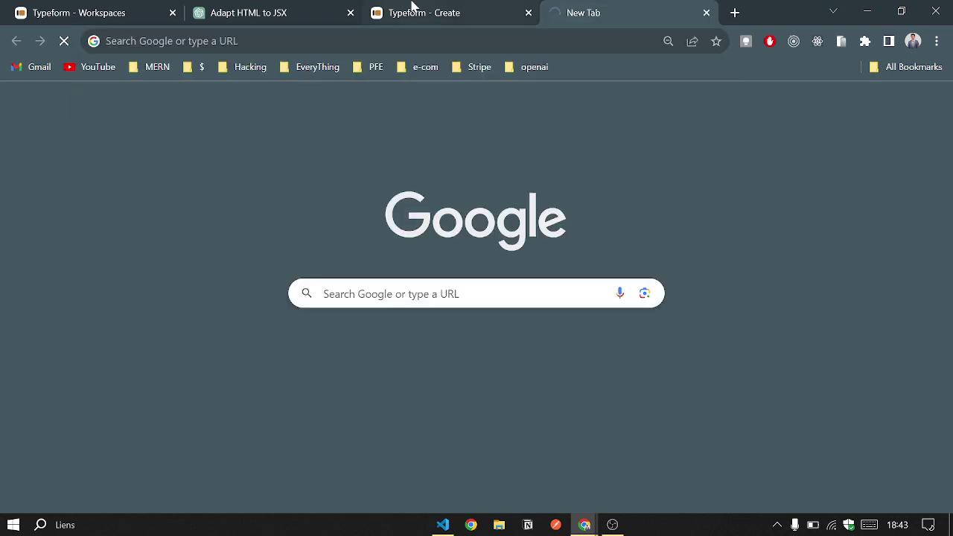
left_click(414, 11)
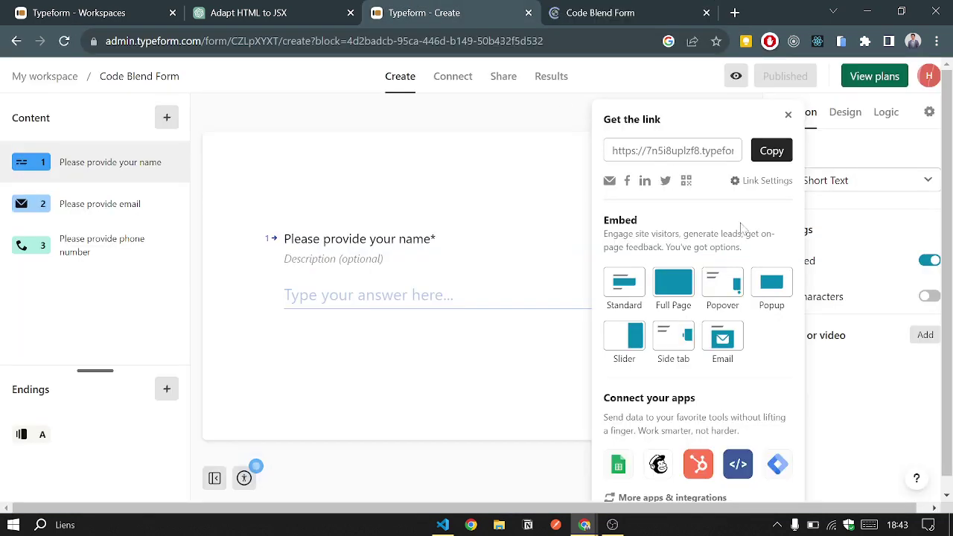
left_click(617, 9)
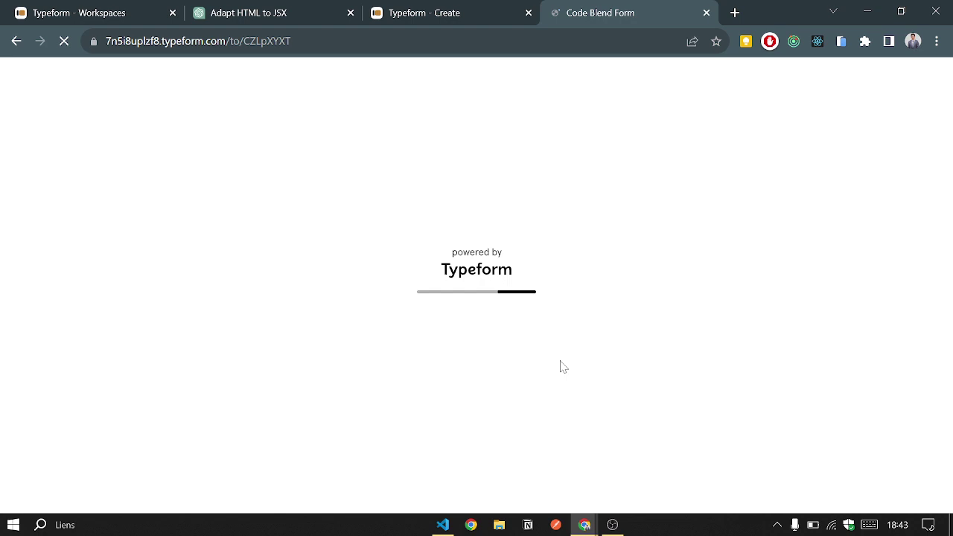
left_click(476, 7)
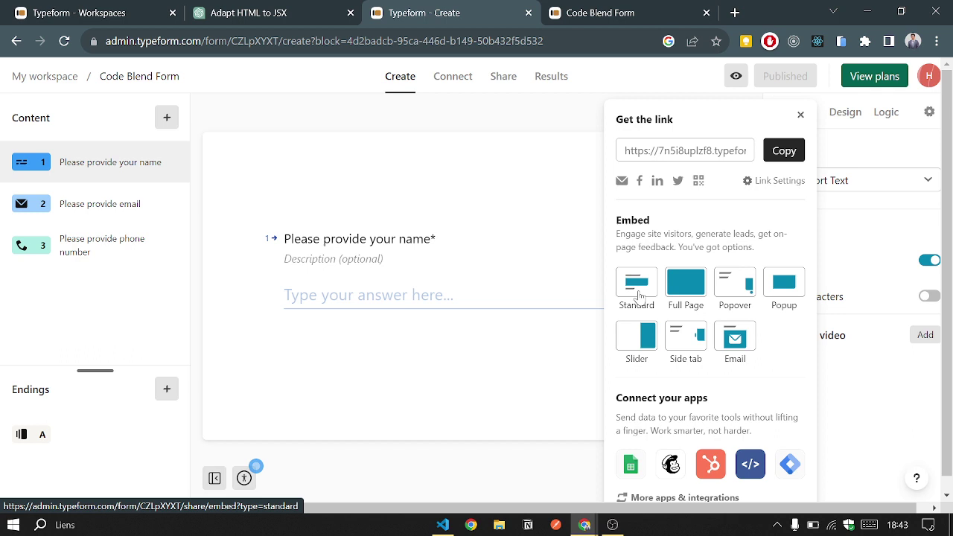
Copy the Standard embed code for Code Blend Form, 100% wide by 500px high.
left_click(638, 296)
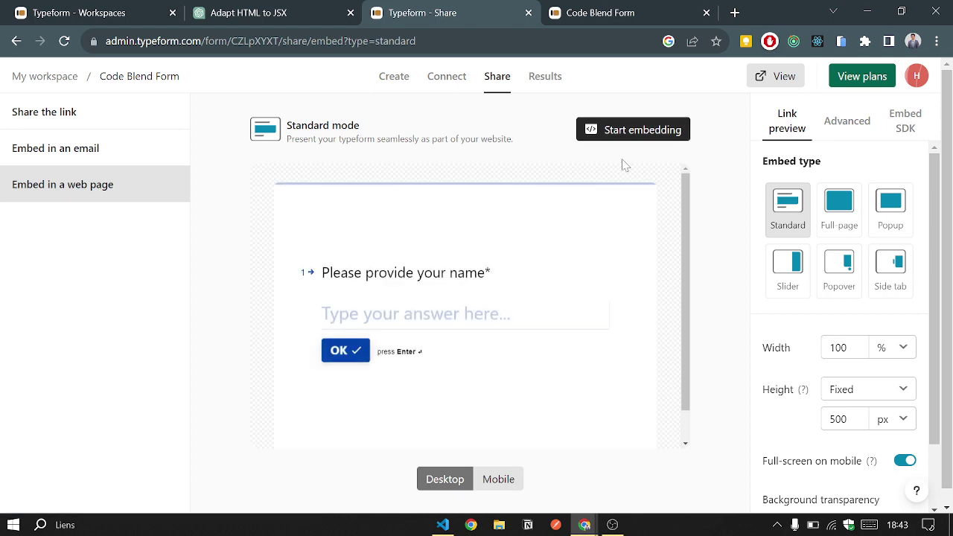
left_click(641, 132)
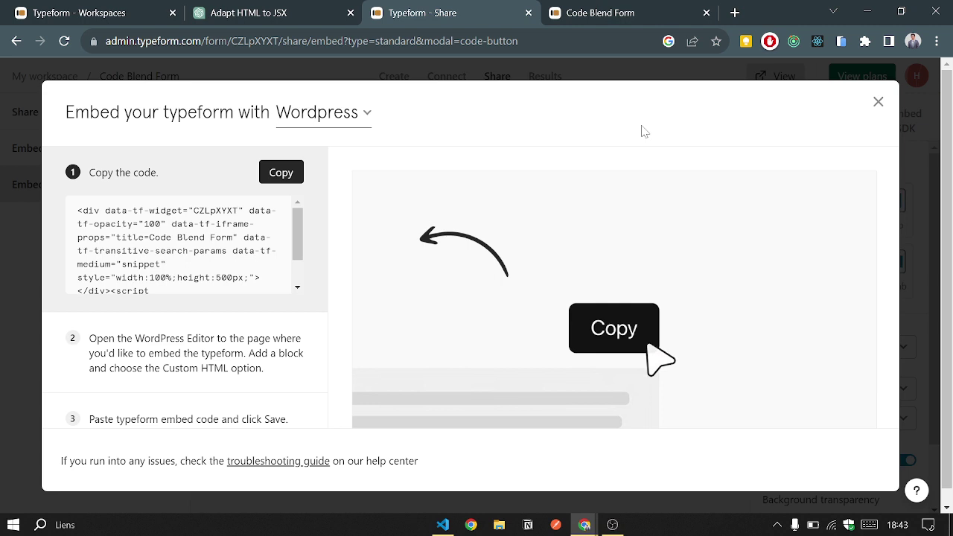
left_click(286, 174)
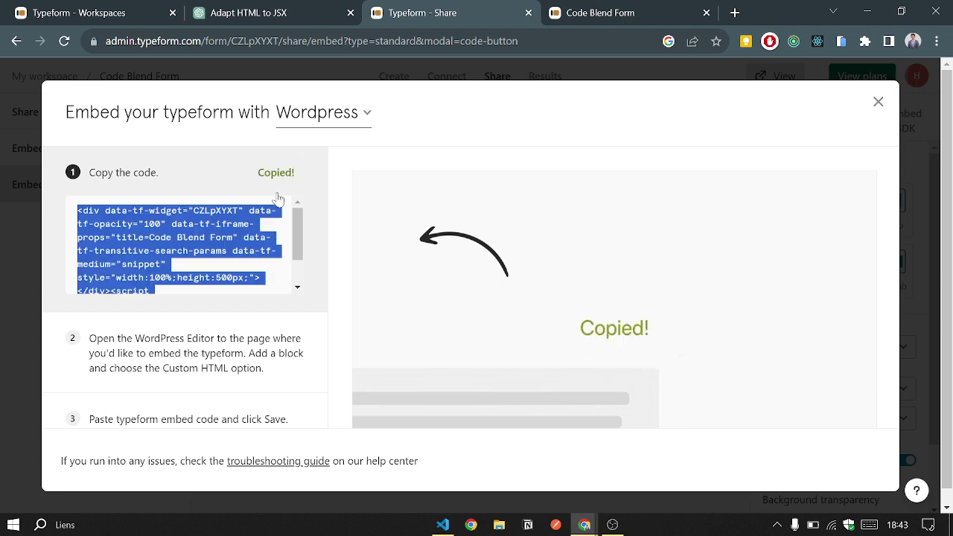
scroll(205, 268, "down", 1)
scroll(205, 268, "up", 2)
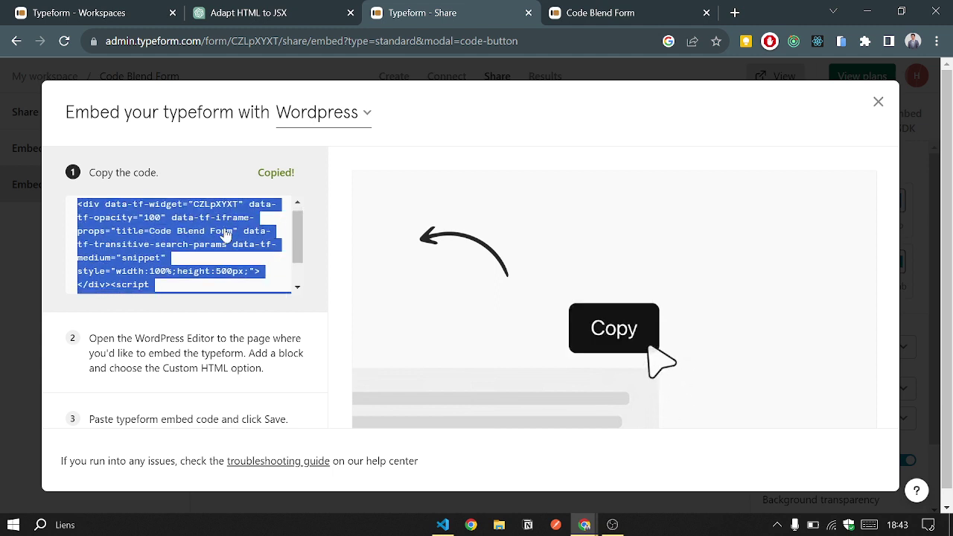
scroll(202, 246, "down", 2)
scroll(223, 237, "up", 2)
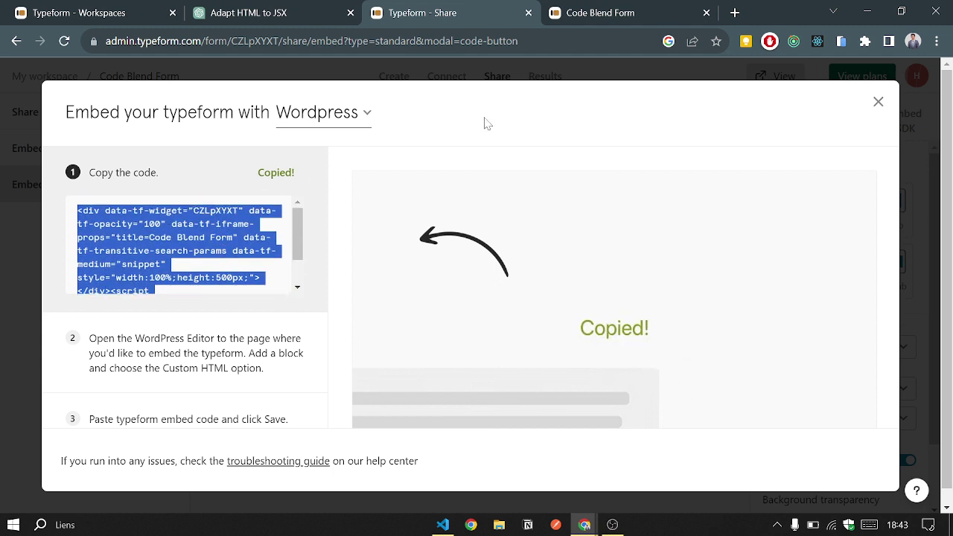
Ask ChatGPT to convert the Code Blend Form embed code into a TypeformEmbed JSX component.
left_click(300, 8)
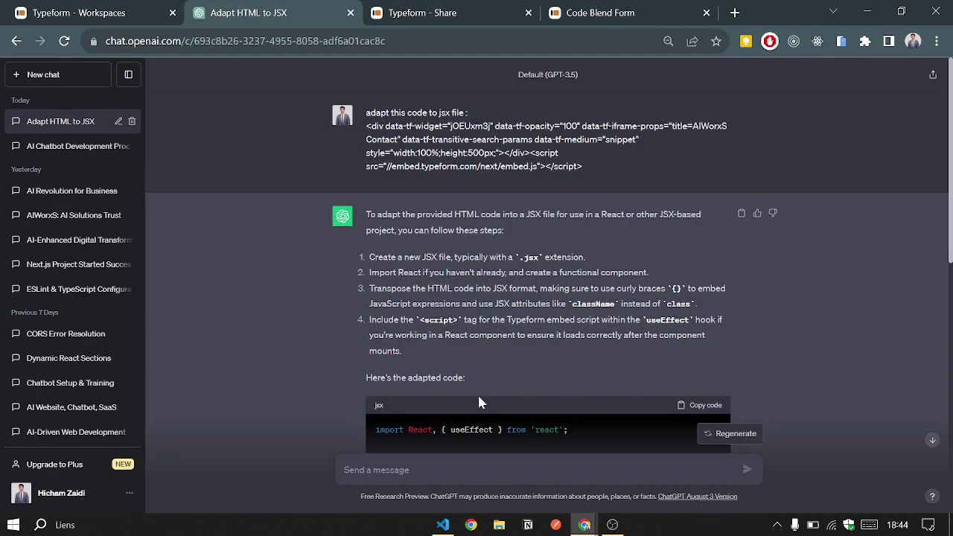
scroll(447, 392, "down", 1)
scroll(447, 392, "up", 1)
left_click_drag(367, 125, 367, 115)
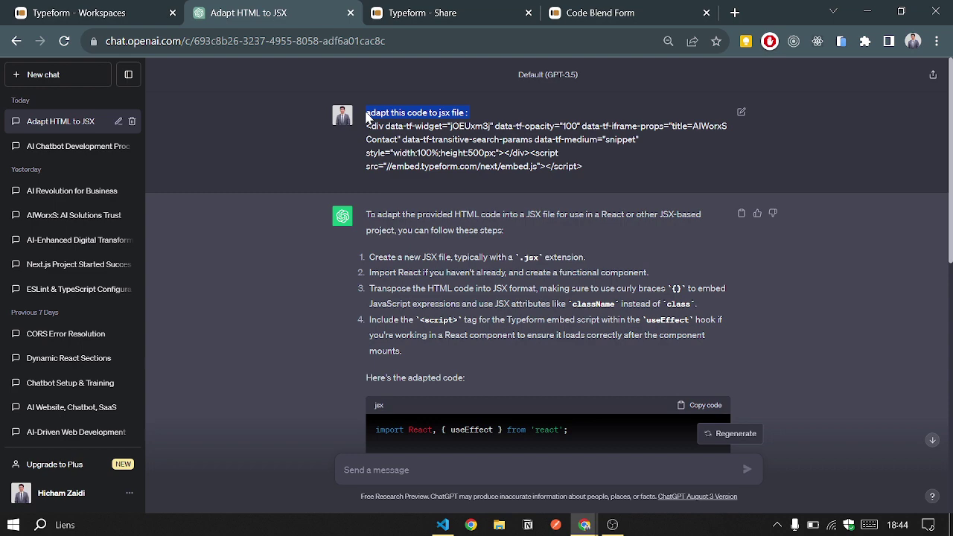
scroll(608, 360, "down", 8)
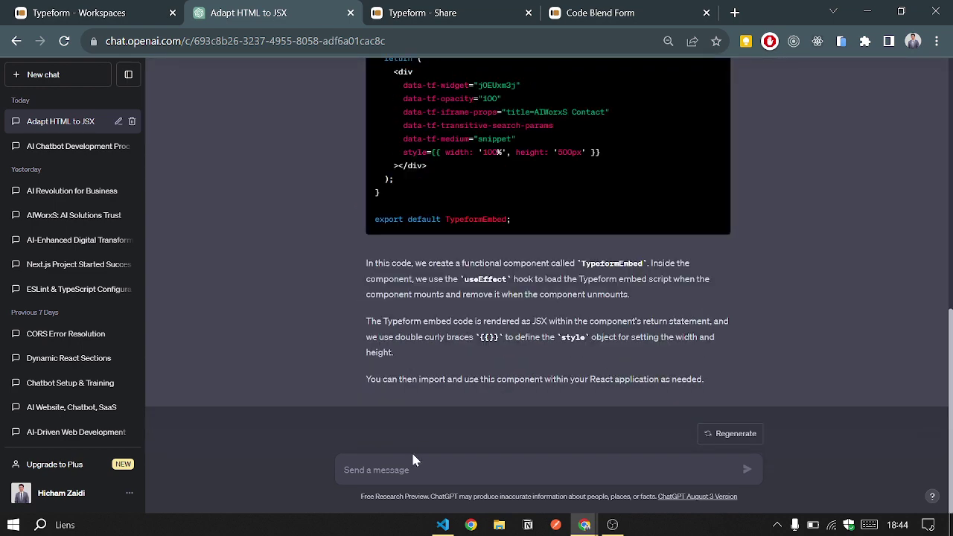
key("ctrl+v")
key("shift+Return")
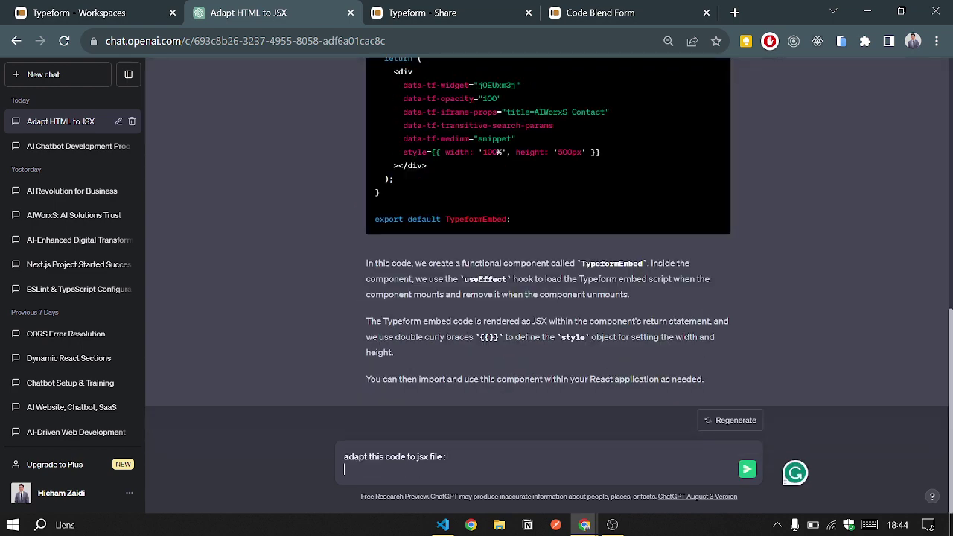
key("super+v")
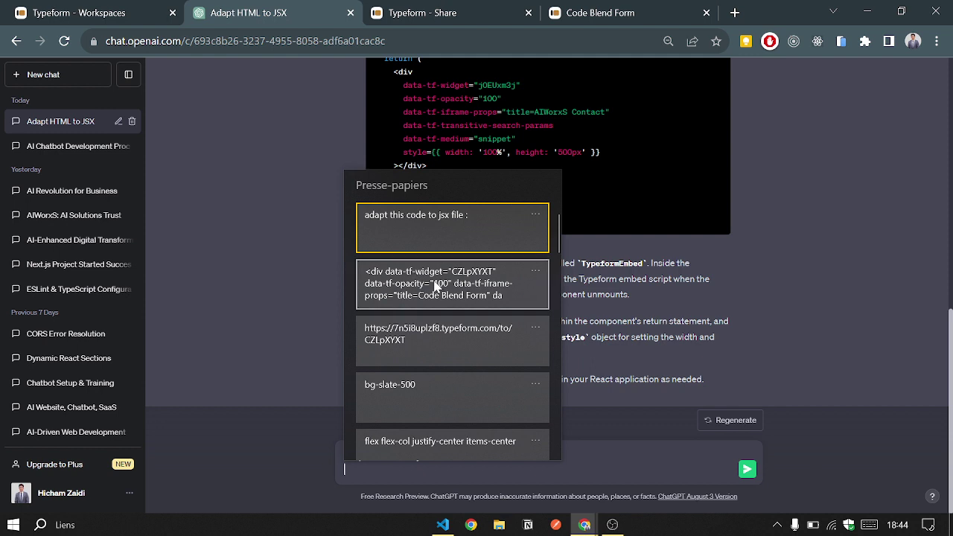
left_click(437, 287)
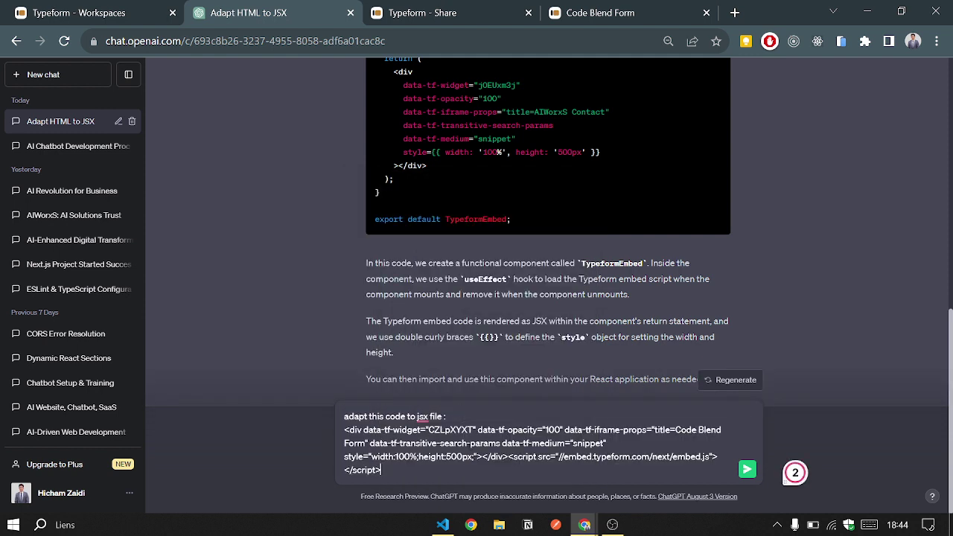
key("Return")
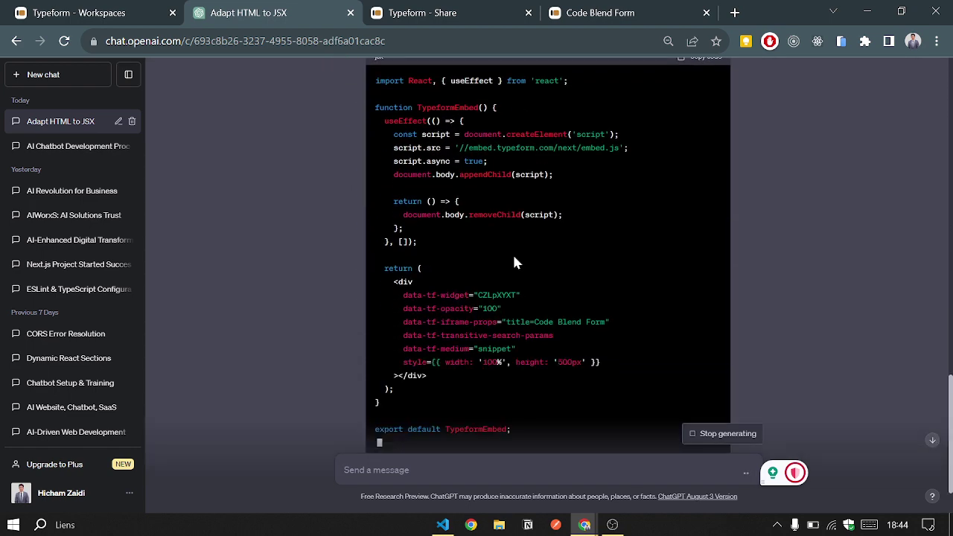
Copy the generated TypeformEmbed component code and switch to Visual Studio Code.
scroll(514, 259, "up", 1)
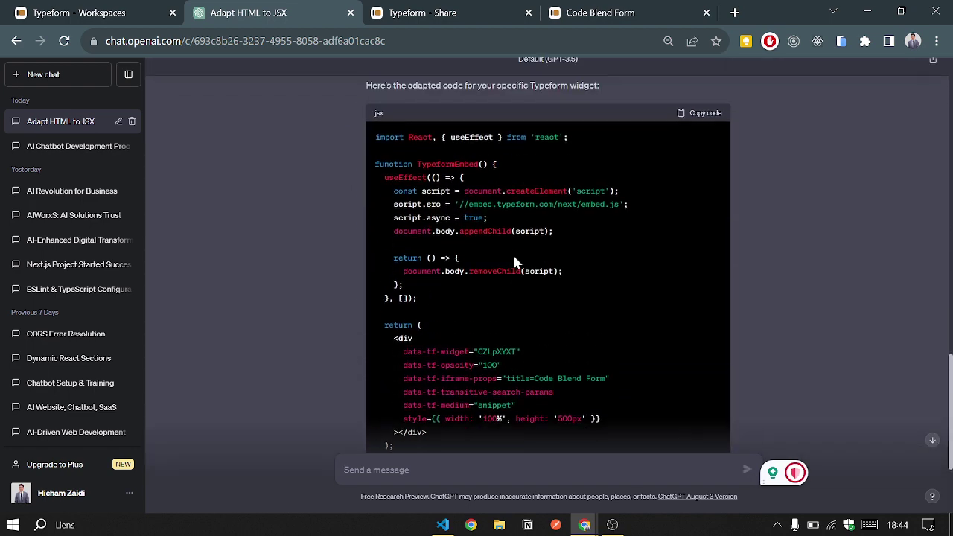
left_click(685, 132)
double_click(447, 177)
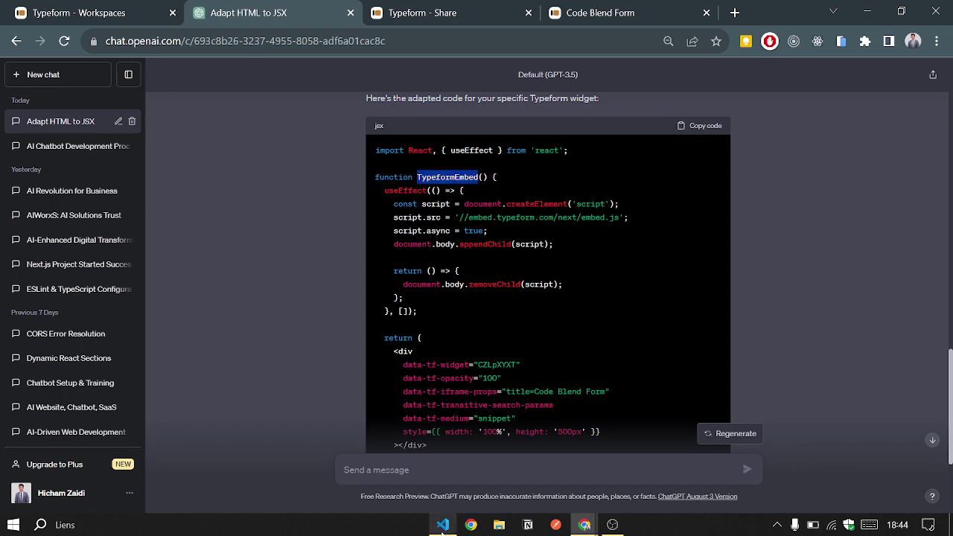
left_click(442, 525)
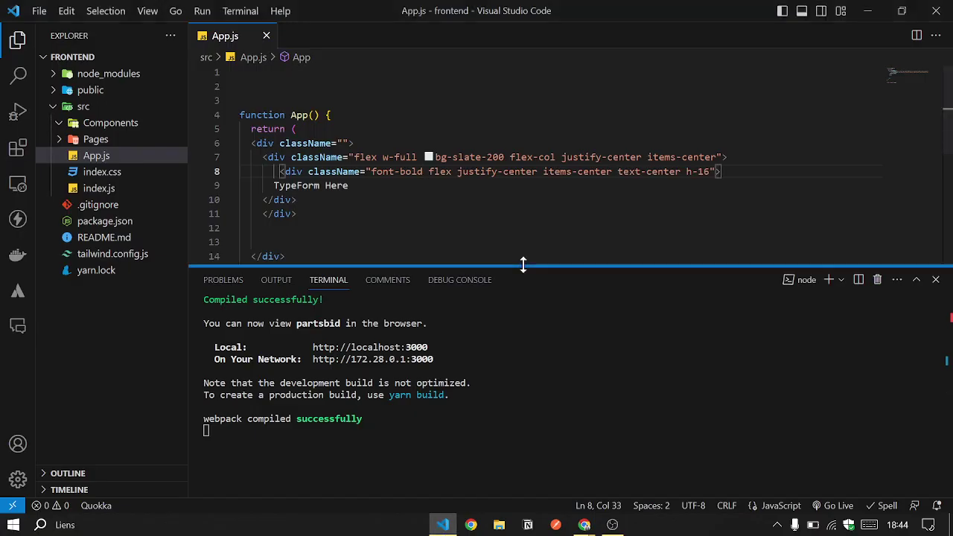
Create a new file named TypeformEmbed.jsx inside the Components folder.
left_click_drag(523, 265, 523, 298)
mouse_move(584, 524)
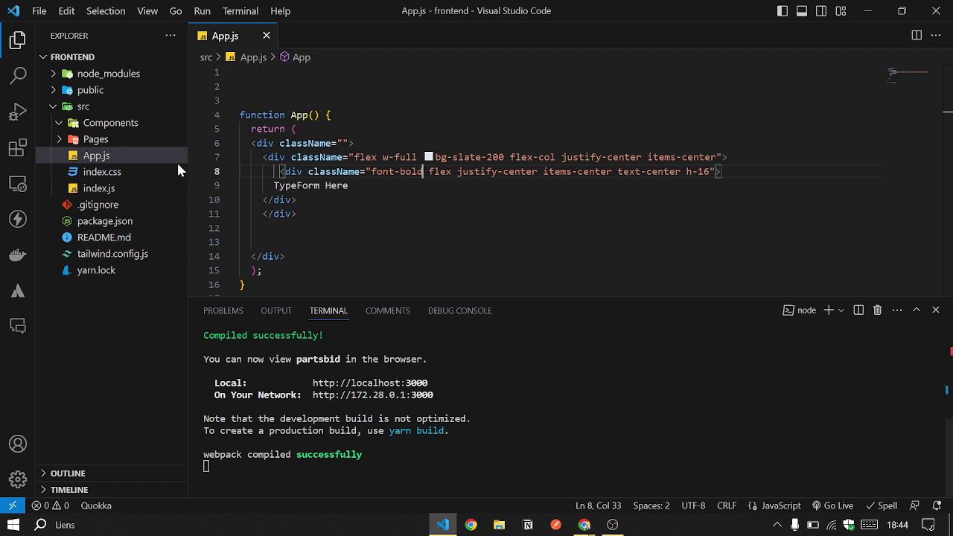
left_click(106, 122)
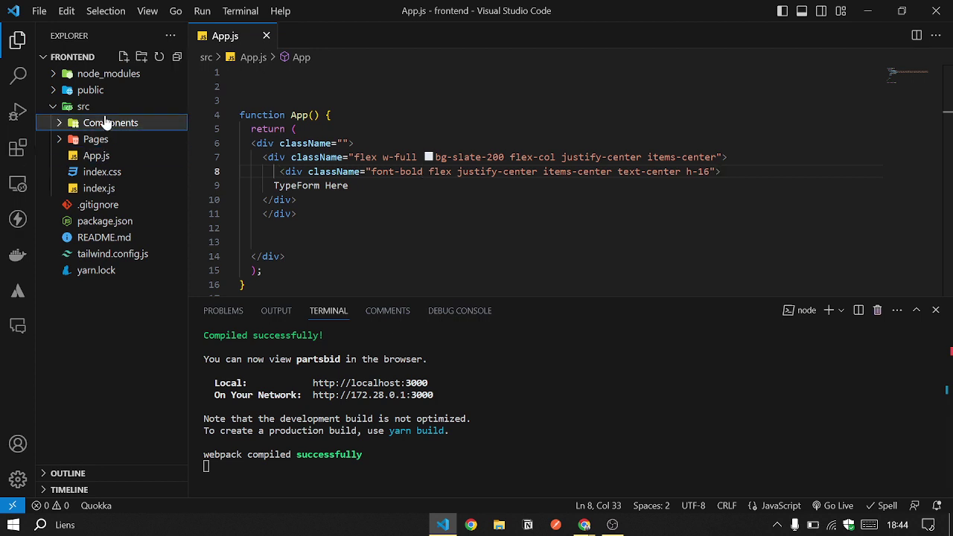
right_click(107, 123)
left_click(137, 130)
type("TypeformEmbed")
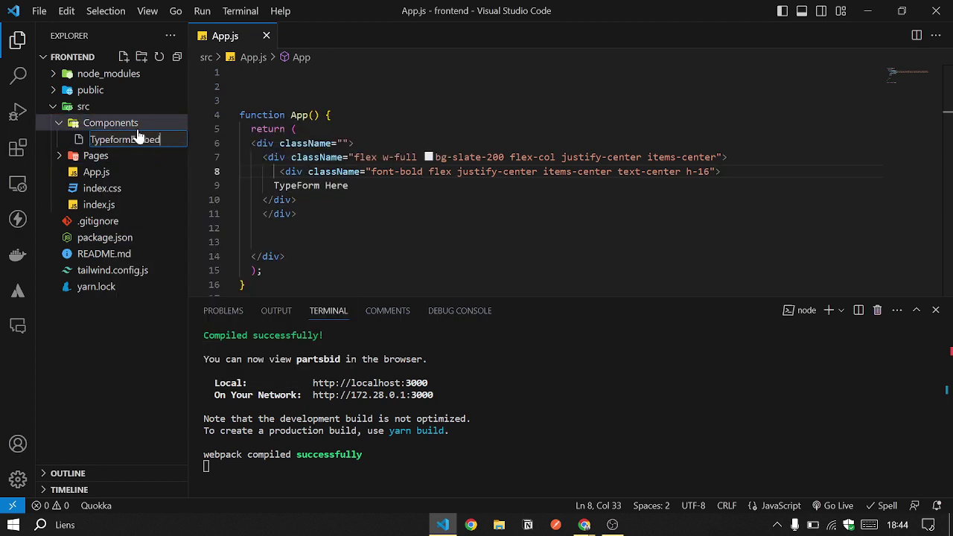
type(".")
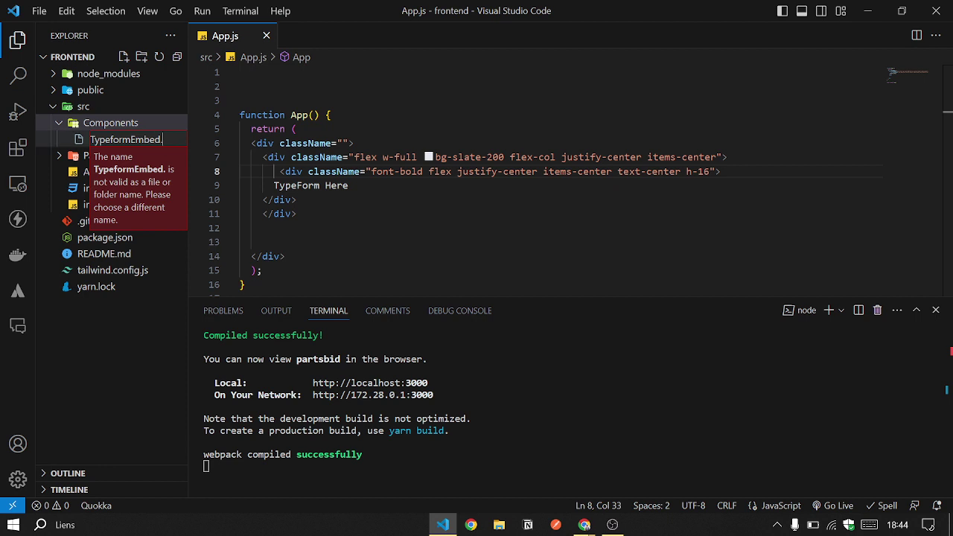
type("j")
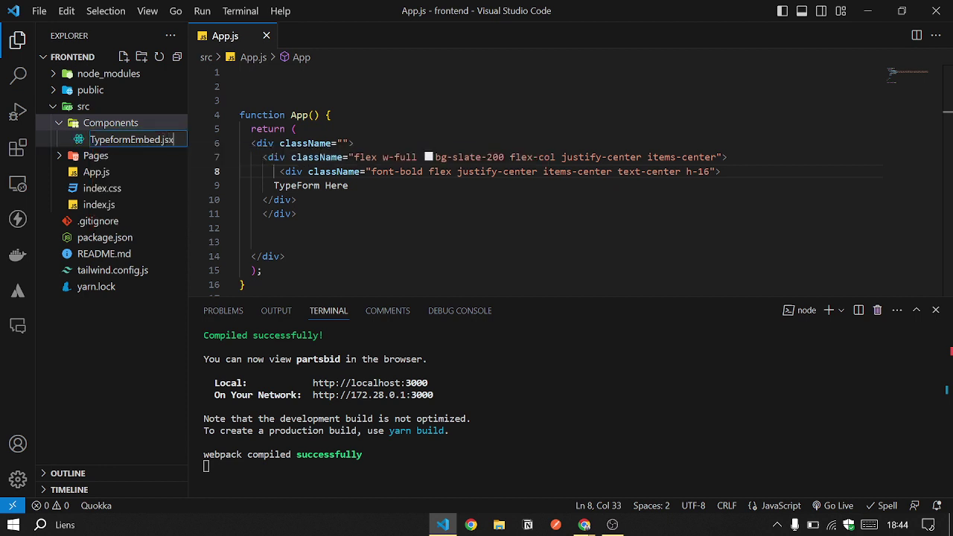
type("sx")
key("Return")
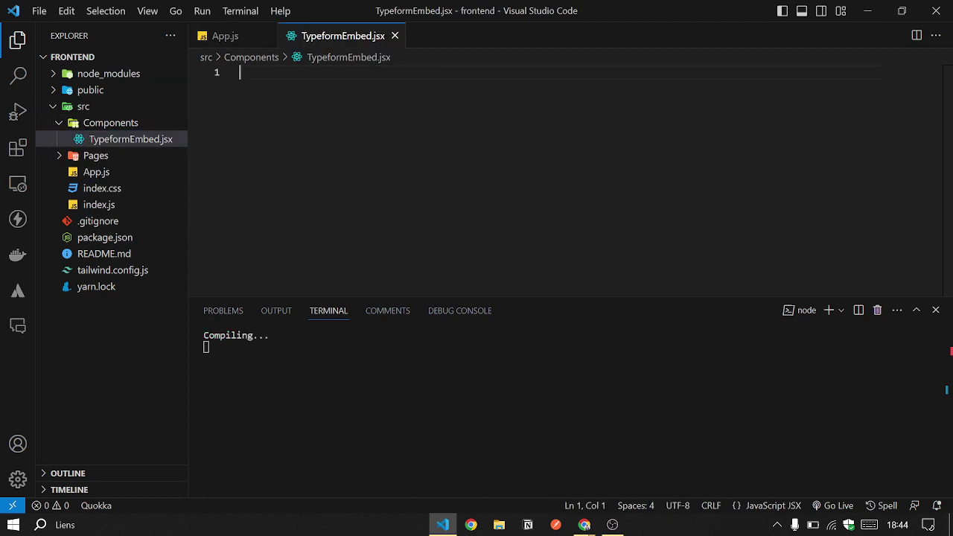
Paste the TypeformEmbed component code into the new file and save it.
key("super+v")
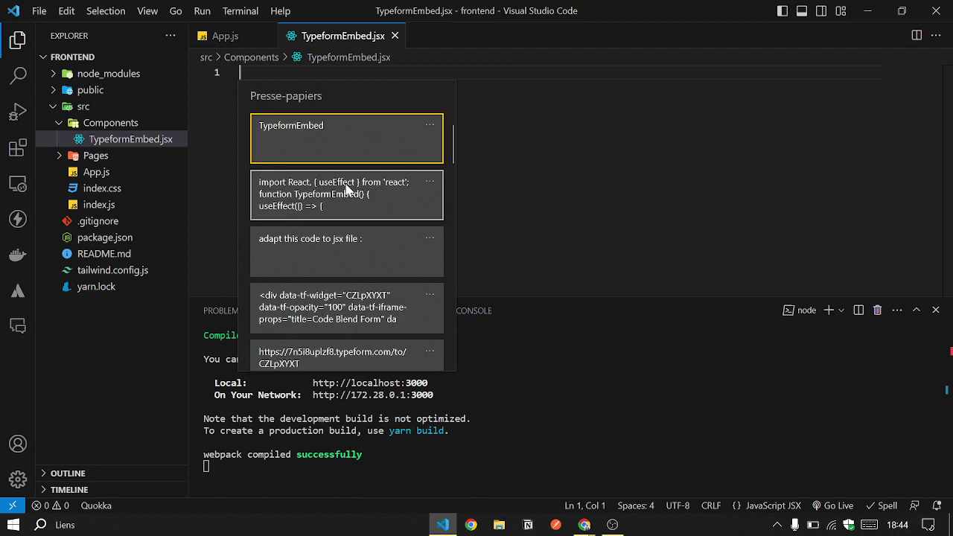
left_click(347, 190)
left_click(262, 219)
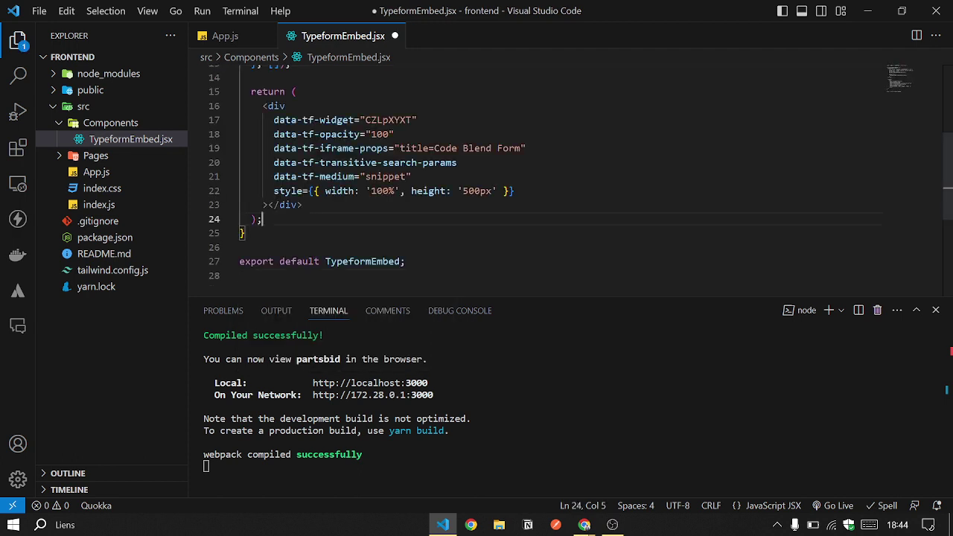
key("ctrl+s")
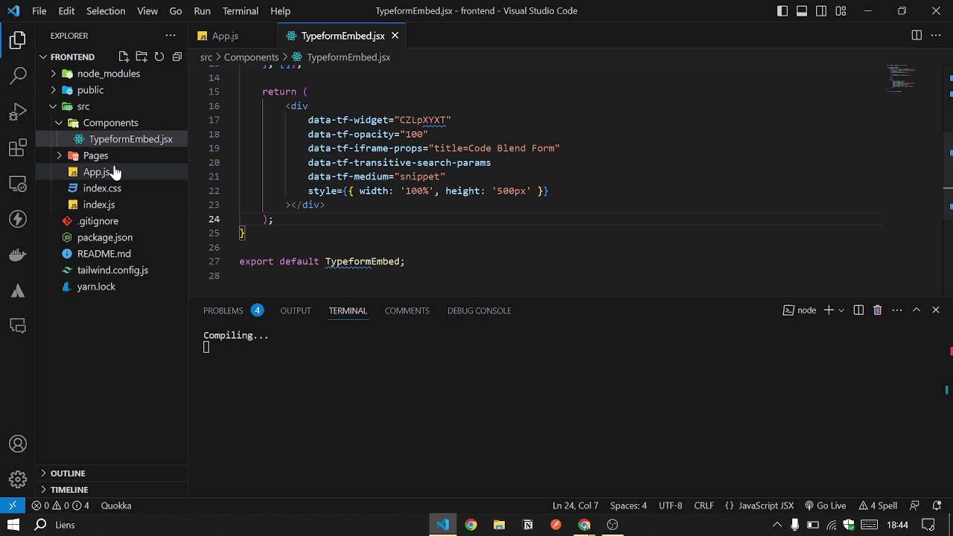
Insert <TypeformEmbed /> with its auto-import below the TypeForm Here heading in App.js and save.
left_click(97, 172)
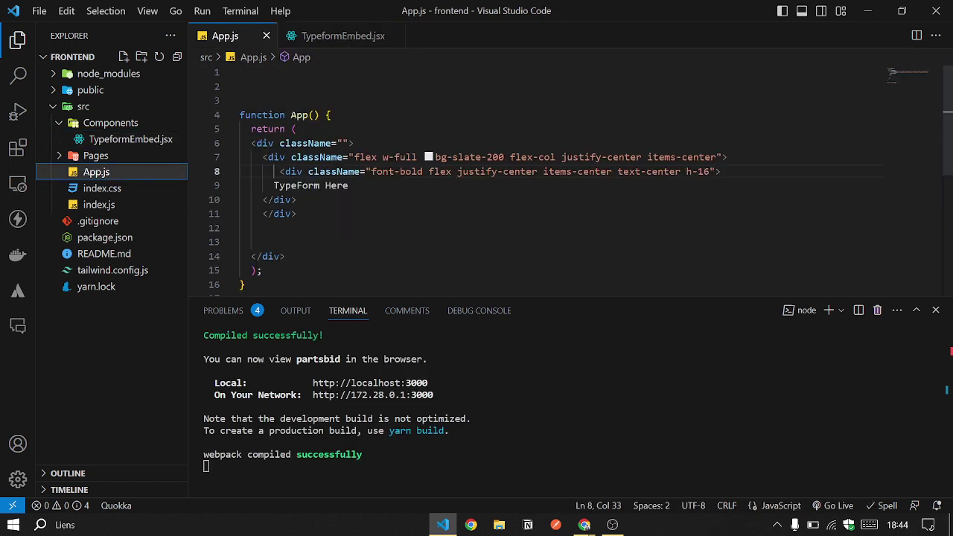
left_click(354, 185)
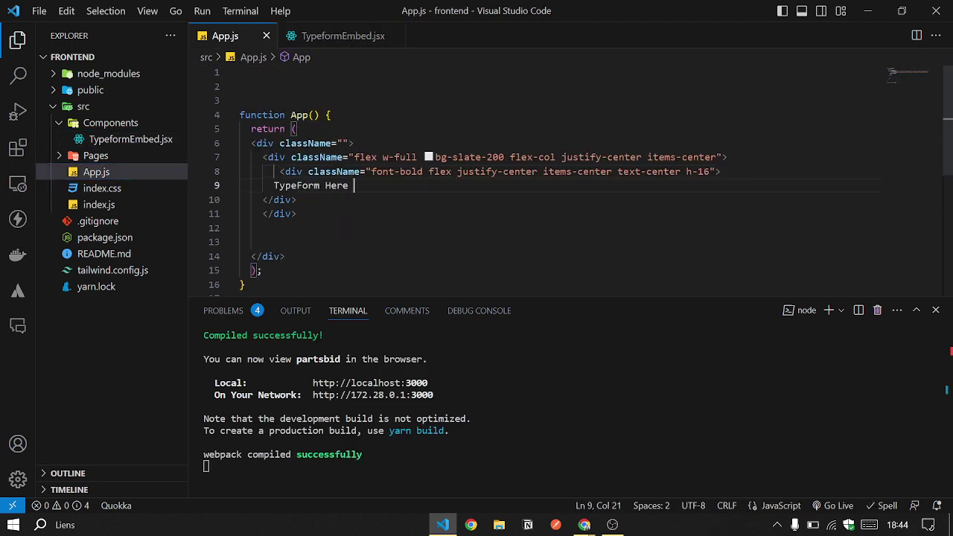
key("Down")
key("Return")
type("<Ty")
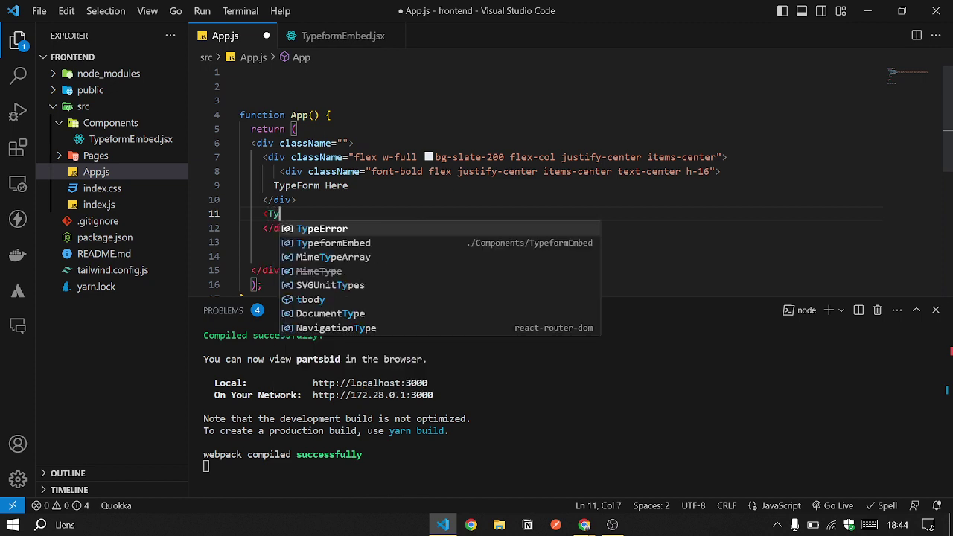
key("Return")
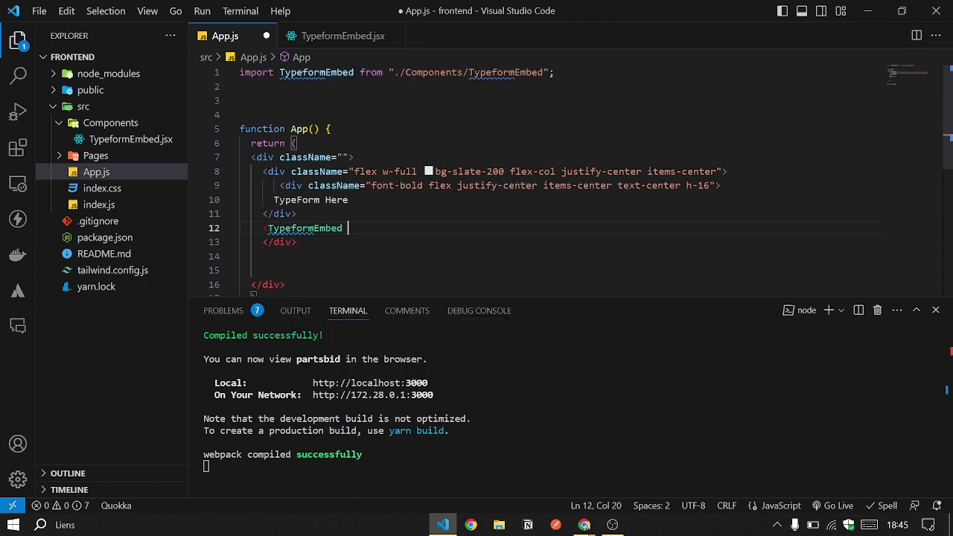
type("/>")
key("ctrl+s")
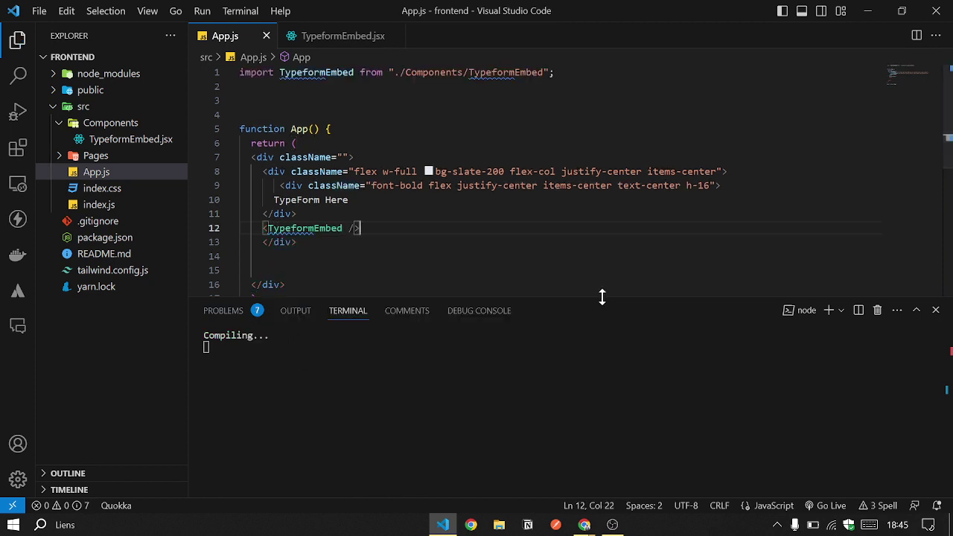
left_click_drag(602, 296, 591, 251)
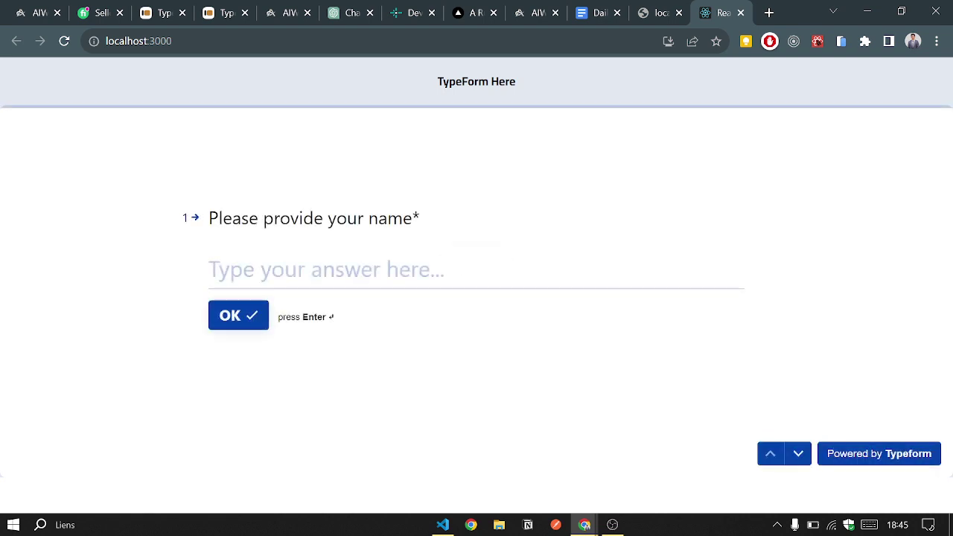
Answer the name question with 'test' and enter a test e-mail address.
left_click(367, 262)
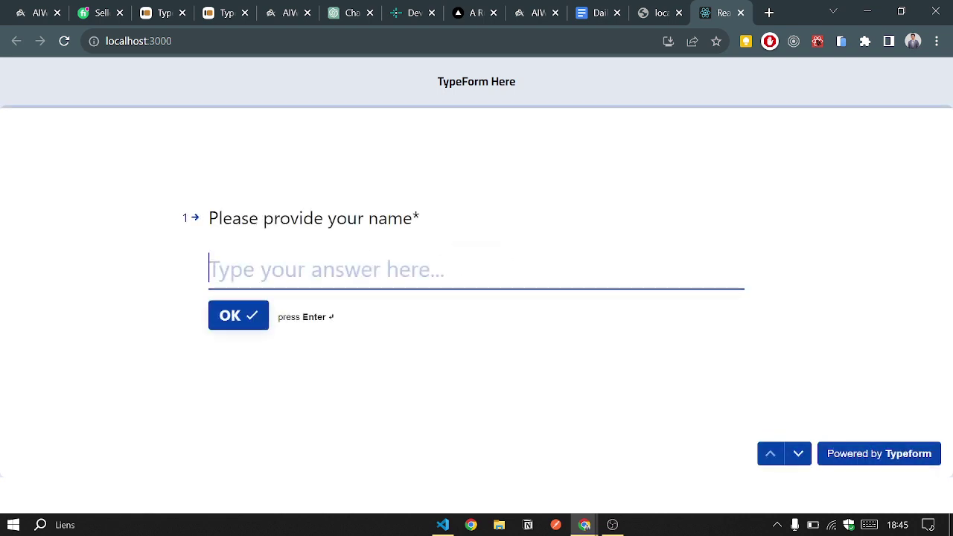
type("test")
left_click(235, 317)
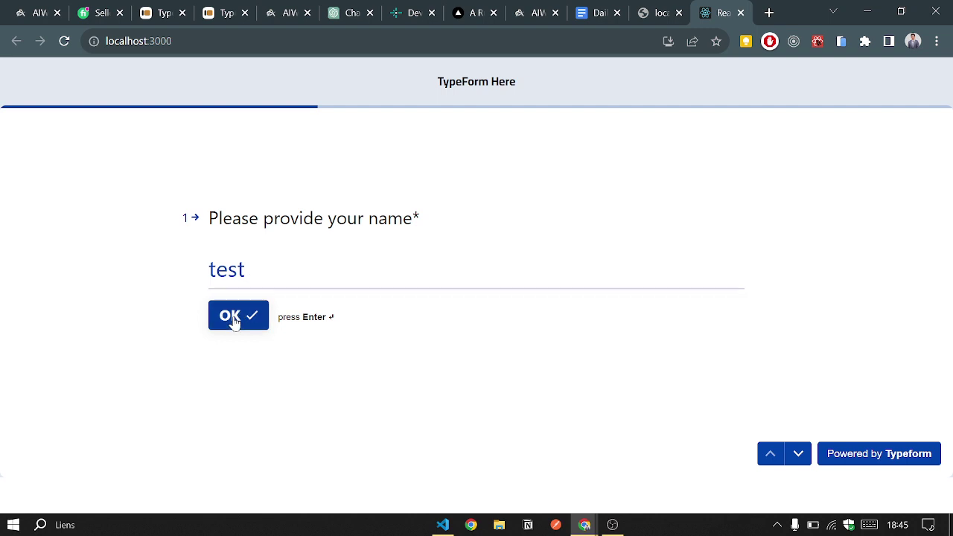
left_click(361, 298)
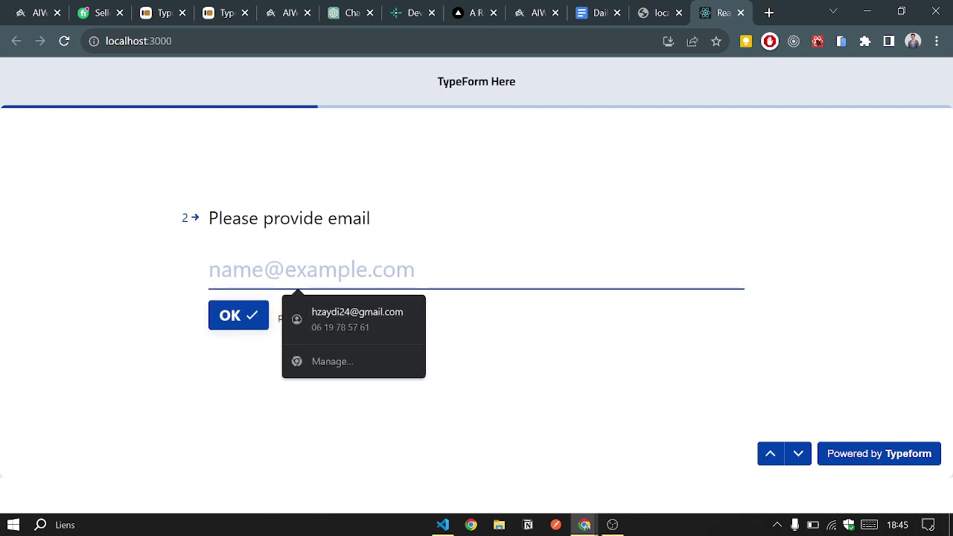
type("test@gmai")
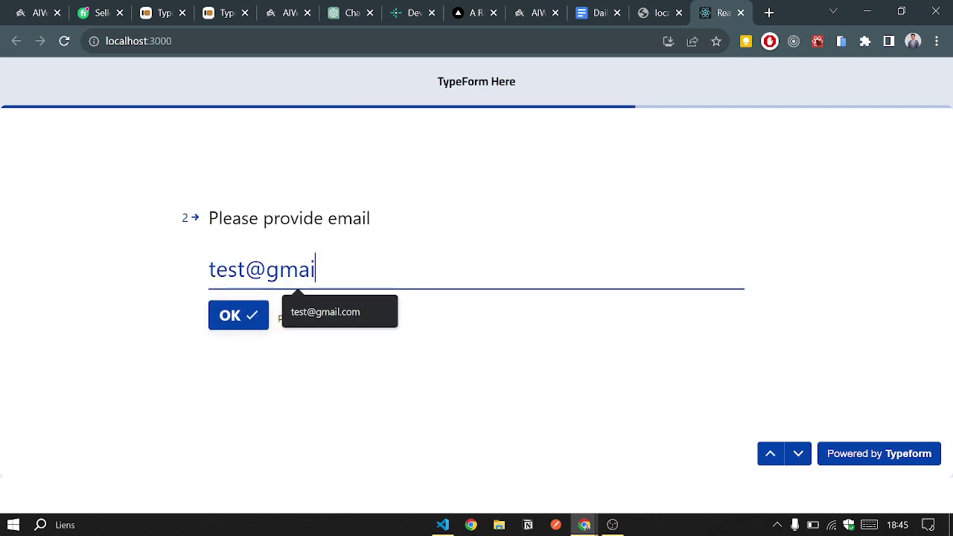
type("l.com")
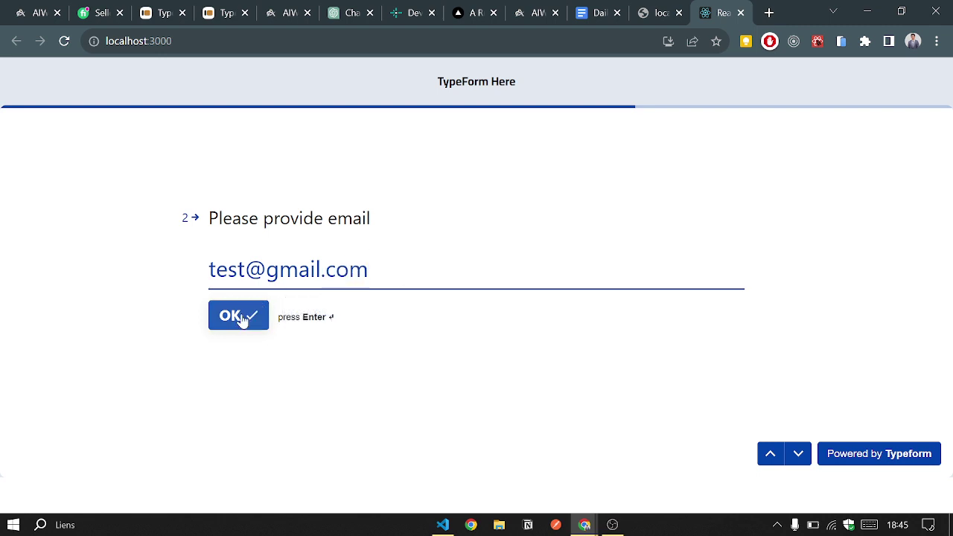
left_click(243, 318)
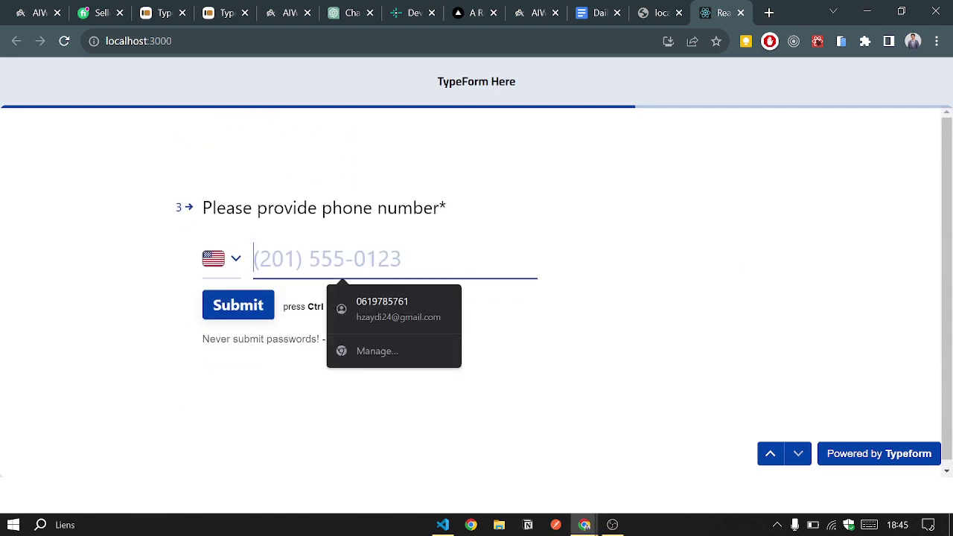
Choose Morocco as the phone country, enter a phone number, and submit the form.
left_click(220, 257)
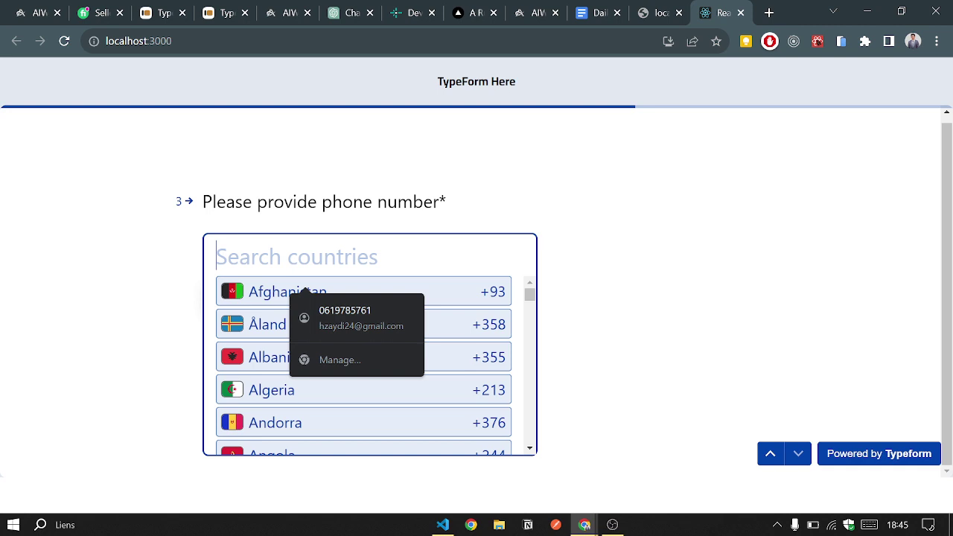
type("mor")
left_click(317, 325)
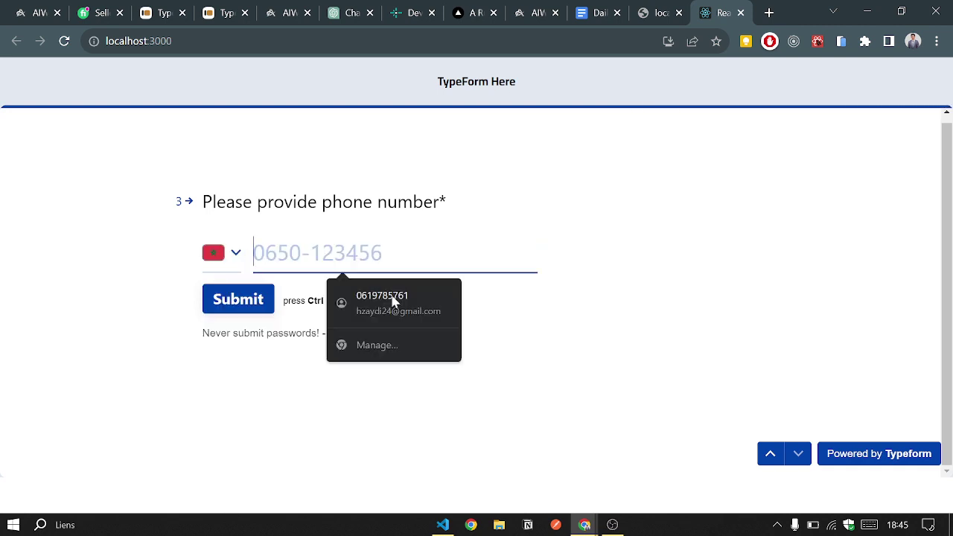
key("Down")
key("Return")
key("BackSpace")
key("BackSpace")
key("BackSpace")
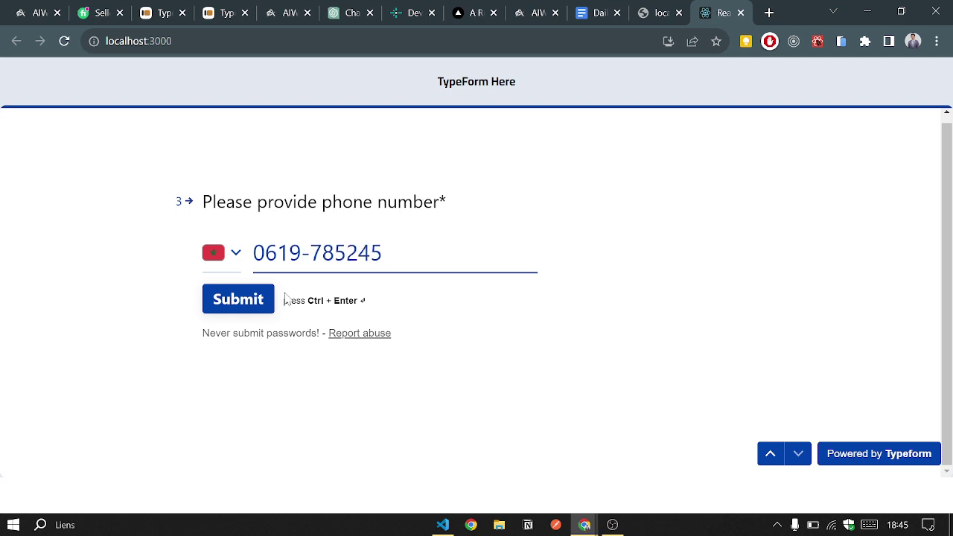
left_click(235, 307)
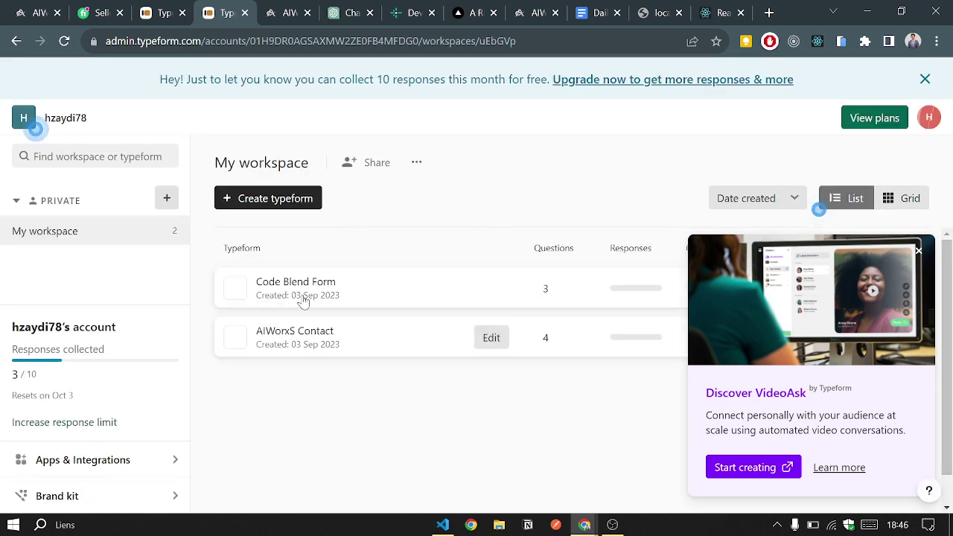
Open Code Blend Form and view its Responses showing the 'test' submission.
left_click(297, 288)
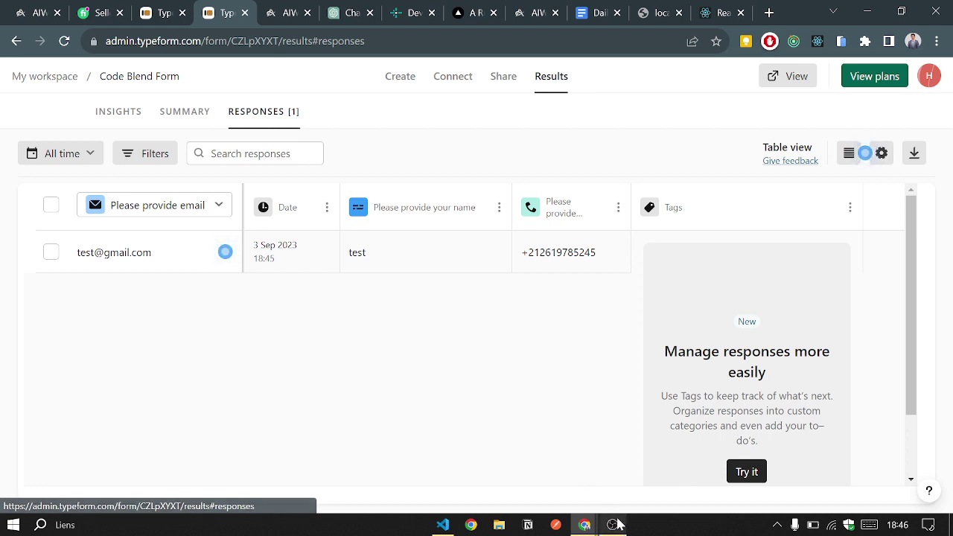
mouse_move(617, 525)
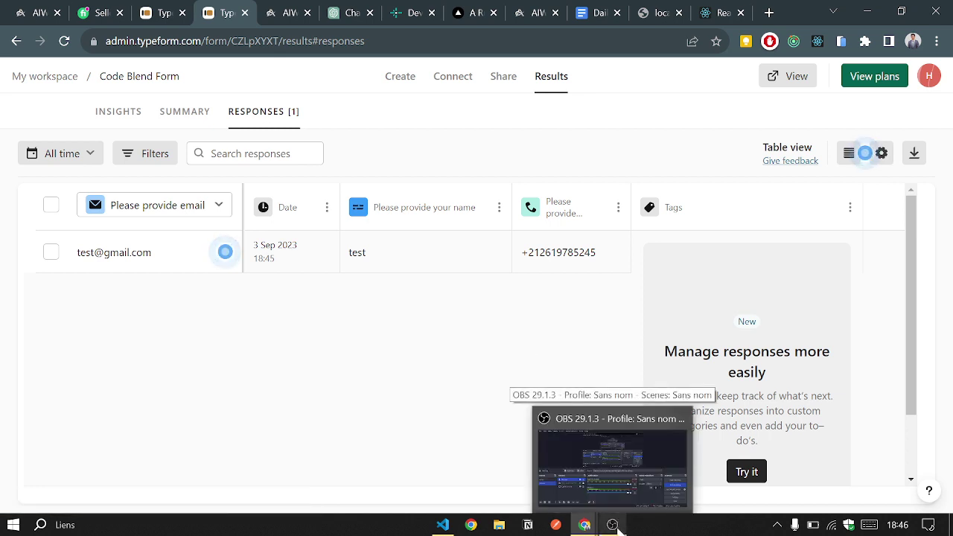
left_click(610, 454)
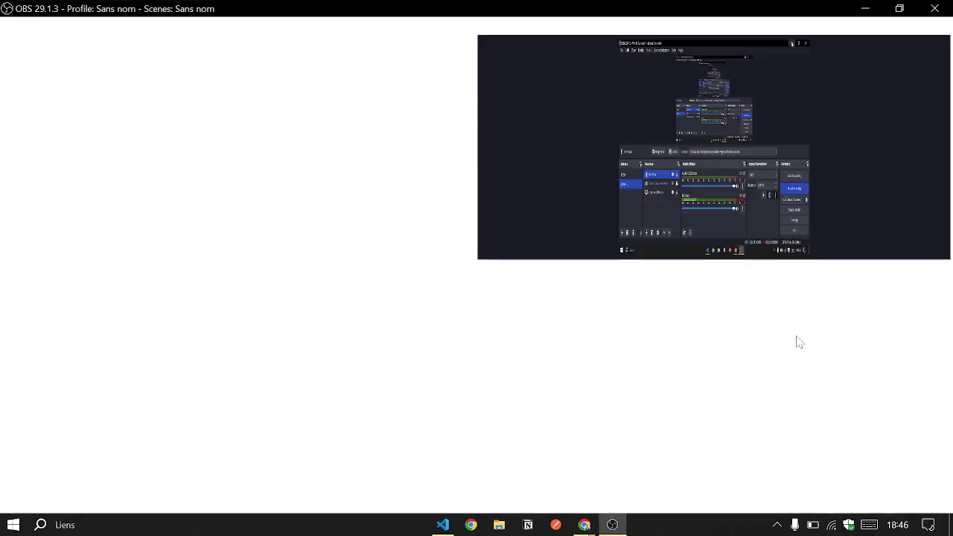